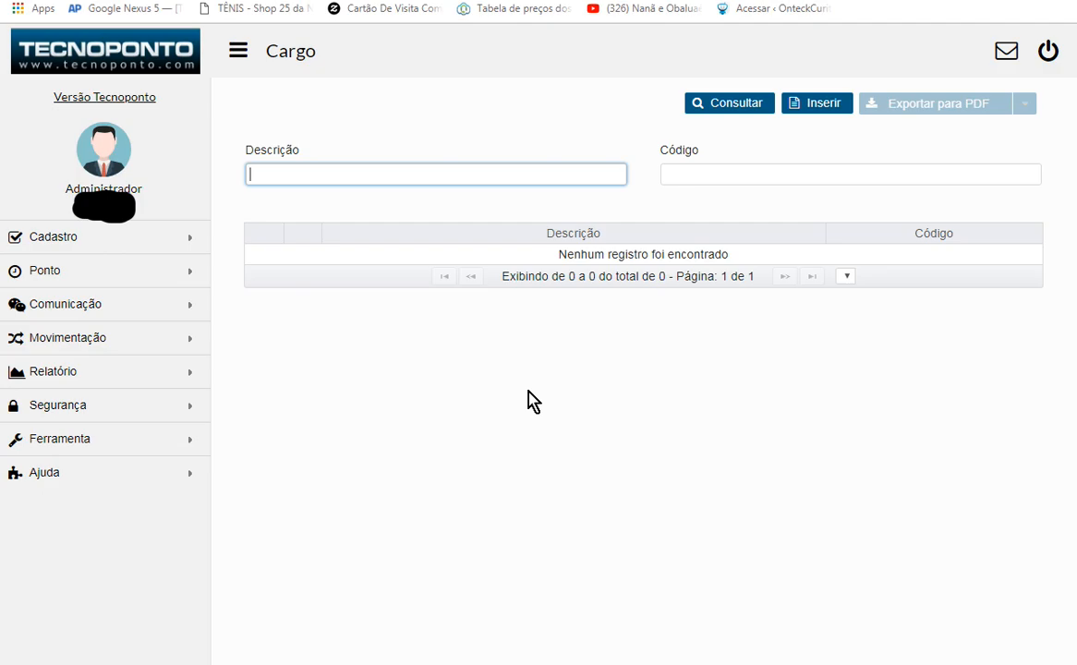
# - Start a new Horário record under the Ponto registrations
pyautogui.click(132, 279)
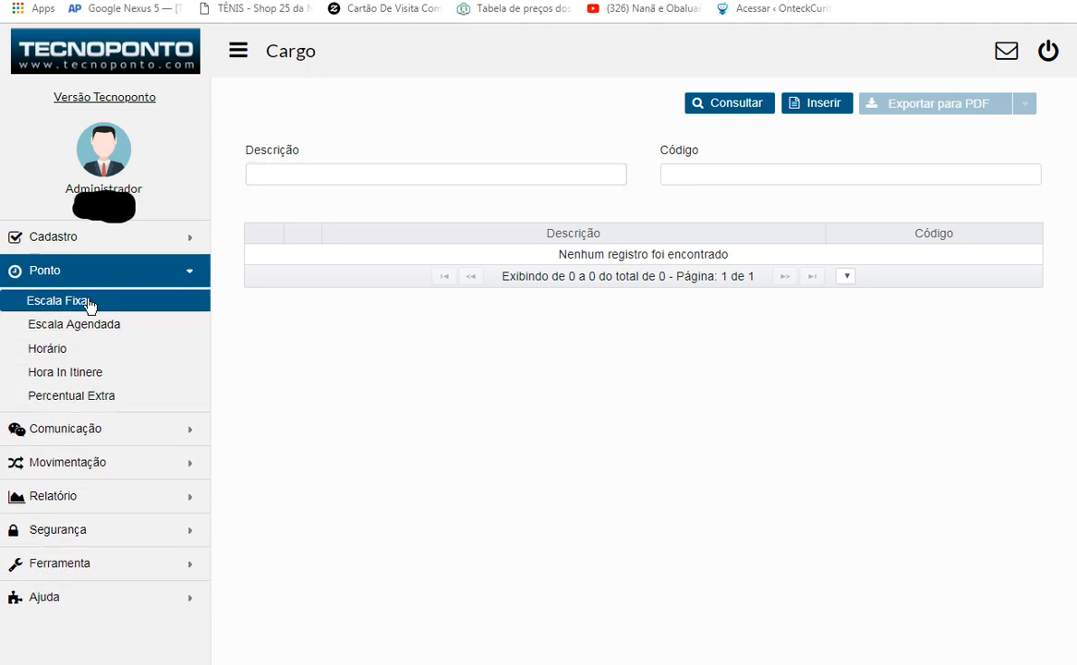
pyautogui.click(65, 359)
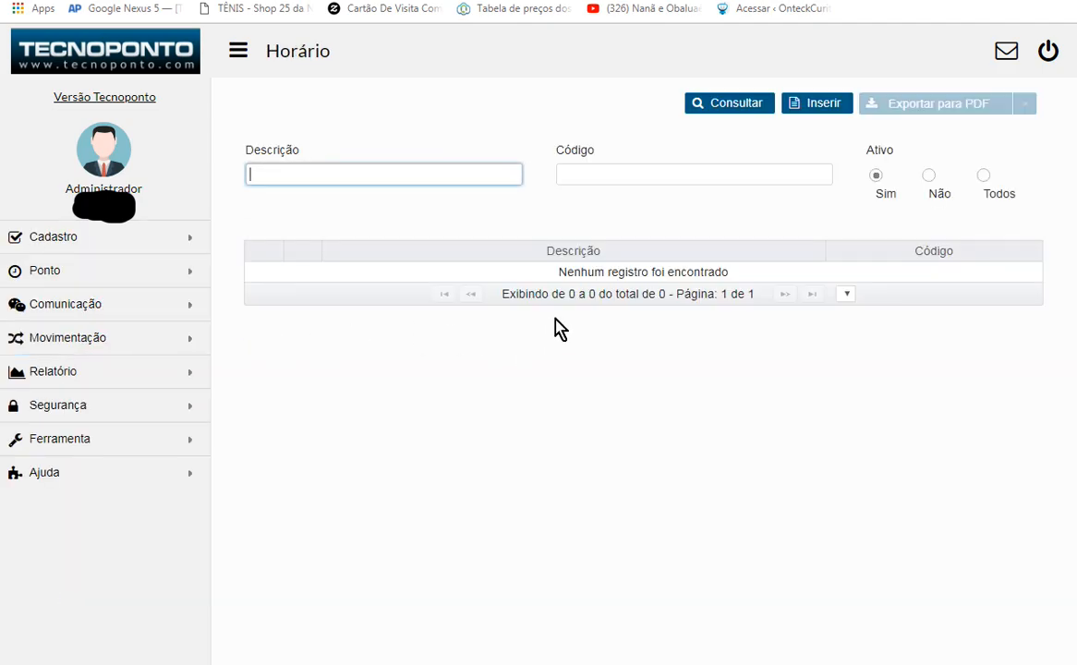
pyautogui.click(816, 104)
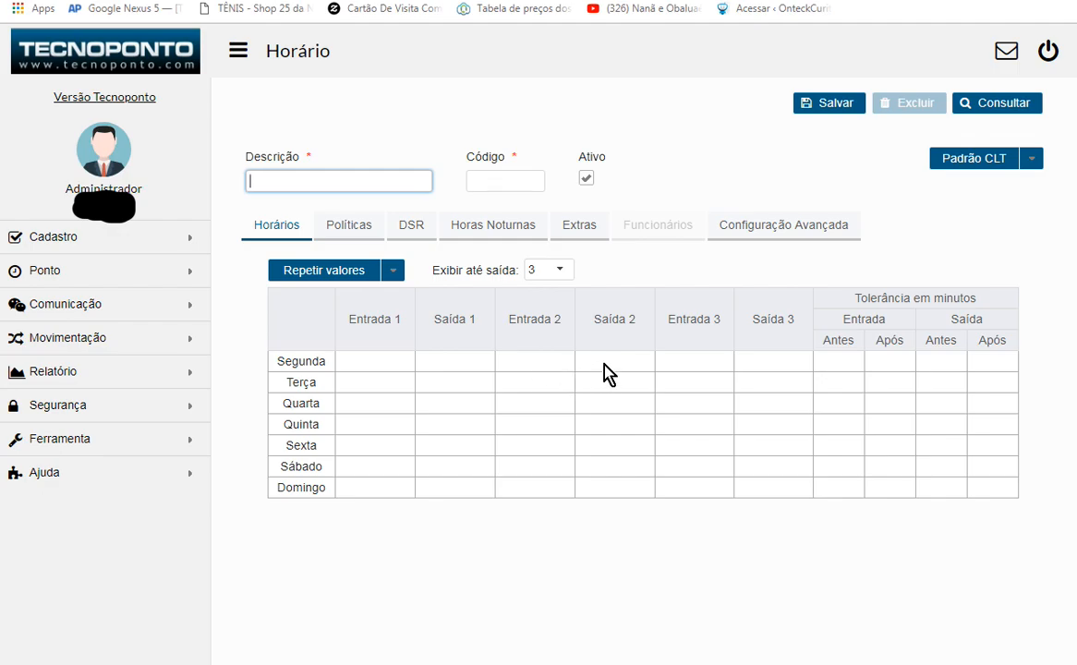
# - Review the Regras CLT summary of the labour-law defaults and close it
pyautogui.click(1031, 161)
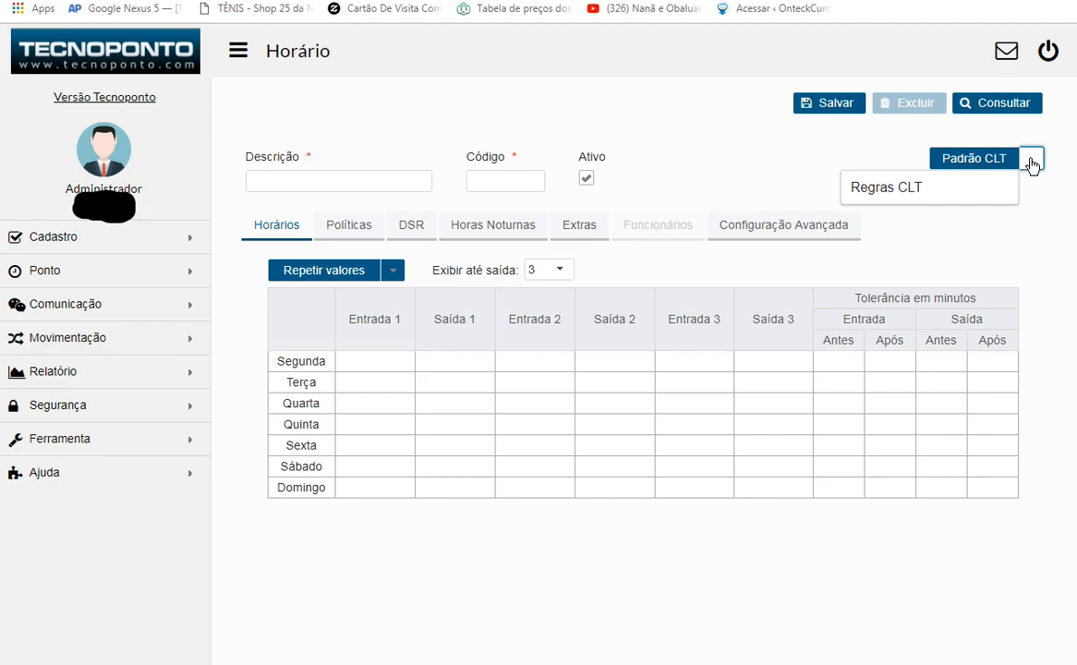
pyautogui.click(926, 192)
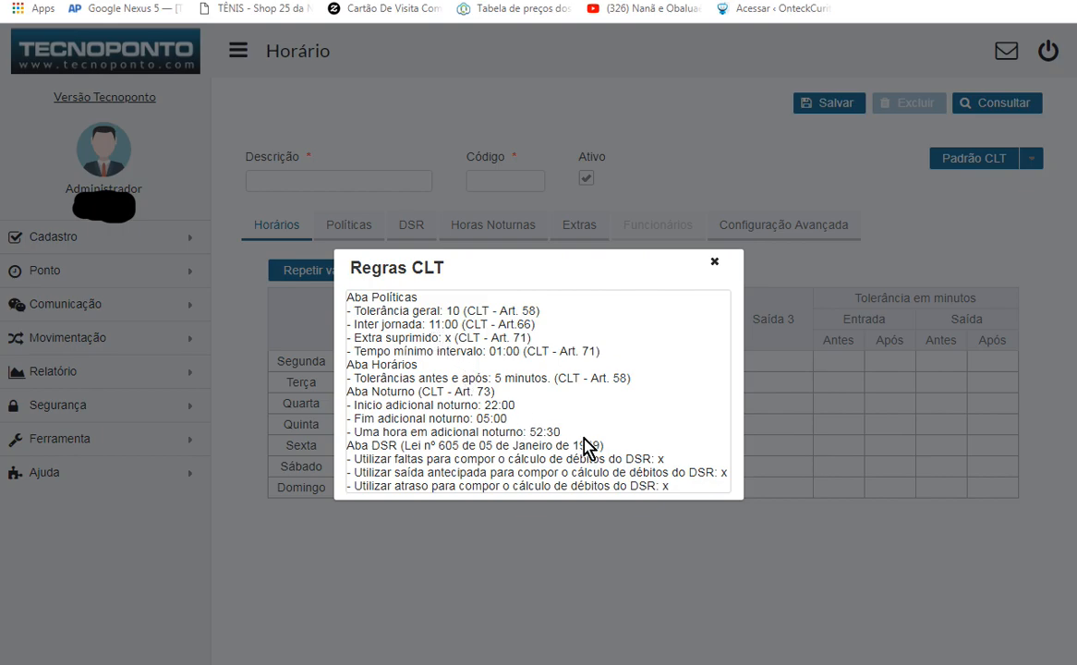
pyautogui.click(714, 265)
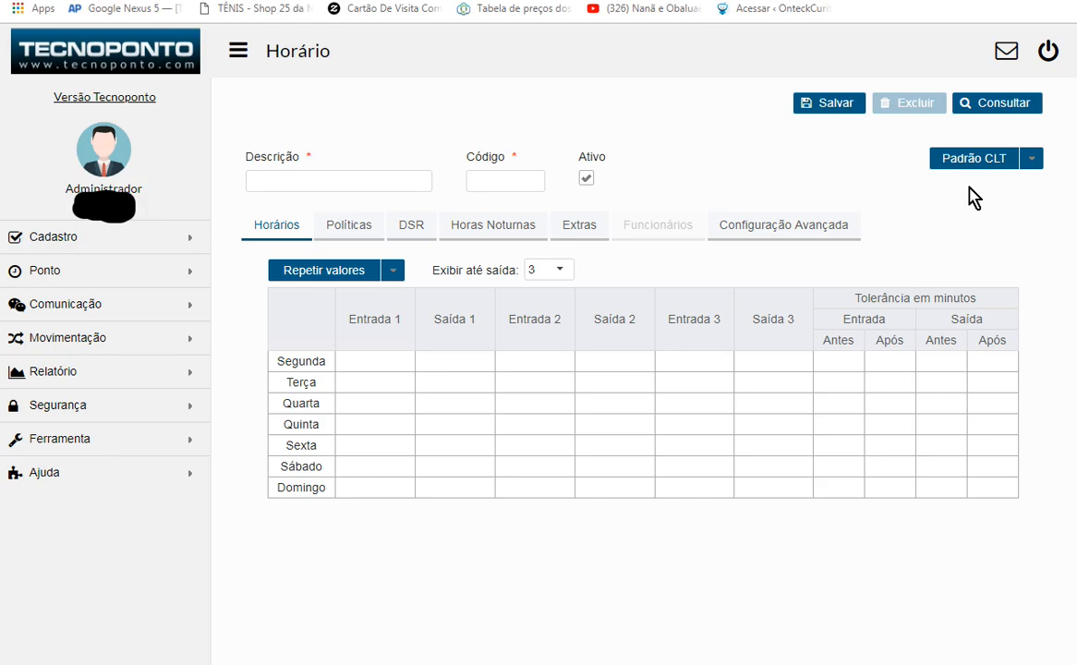
# - Fill in the schedule's description as "padrão" and its code as 001
pyautogui.click(377, 363)
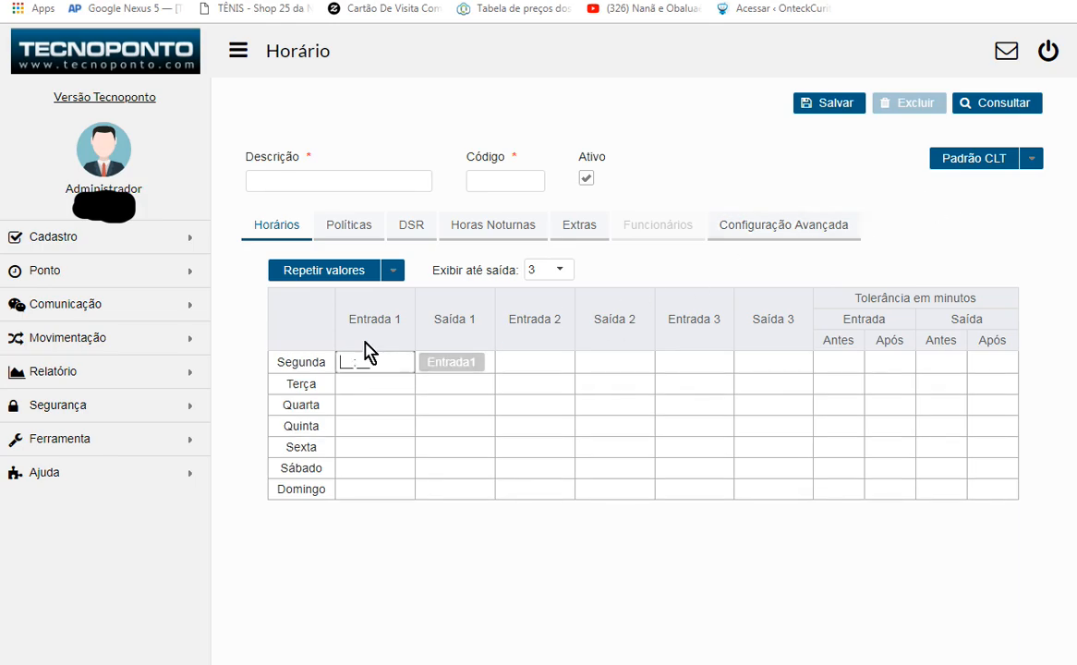
pyautogui.click(288, 184)
pyautogui.write('padrão')
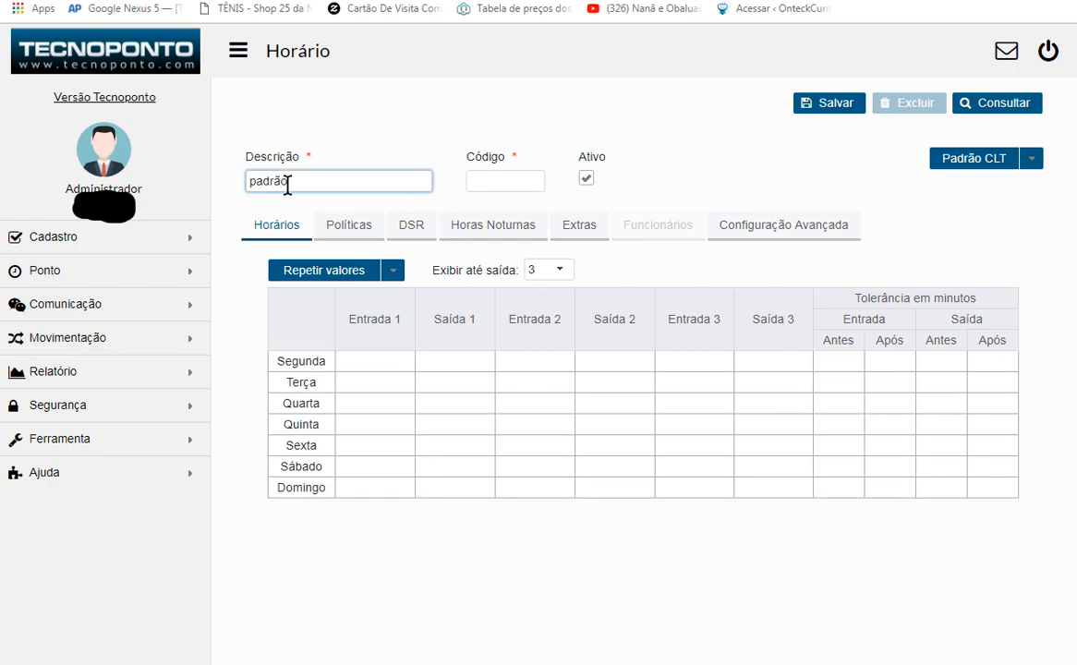
pyautogui.click(504, 177)
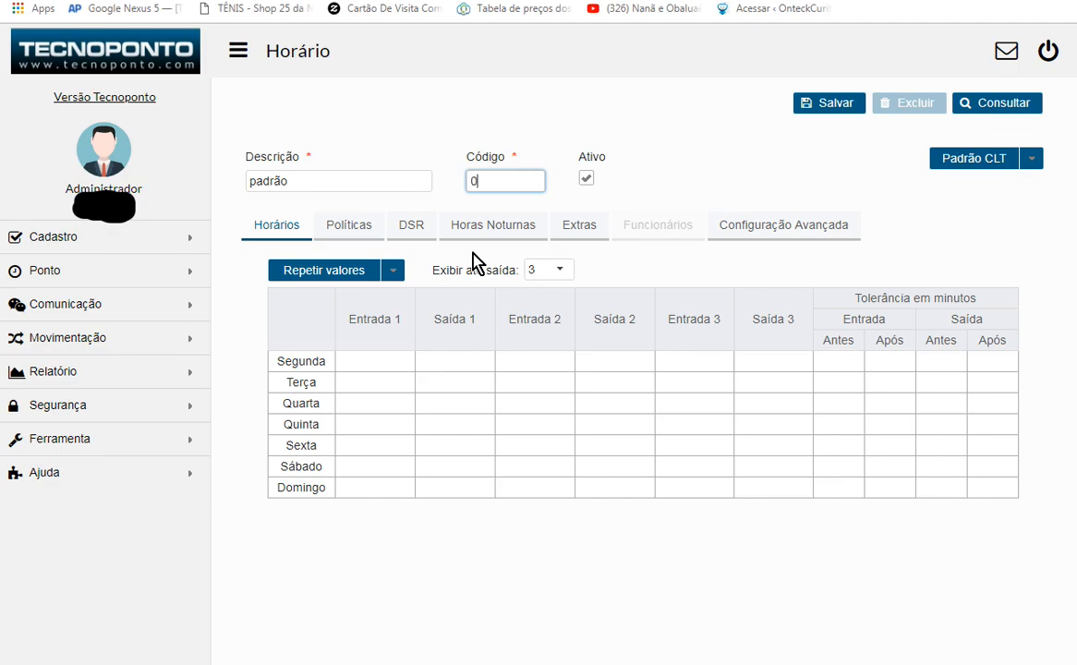
pyautogui.click(727, 155)
# - Set Monday's times to 08:00 for Entrada 1, 12:00 for Saída 1, 13:00 for Entrada 2 and 18:00 for Saída 2
pyautogui.click(374, 363)
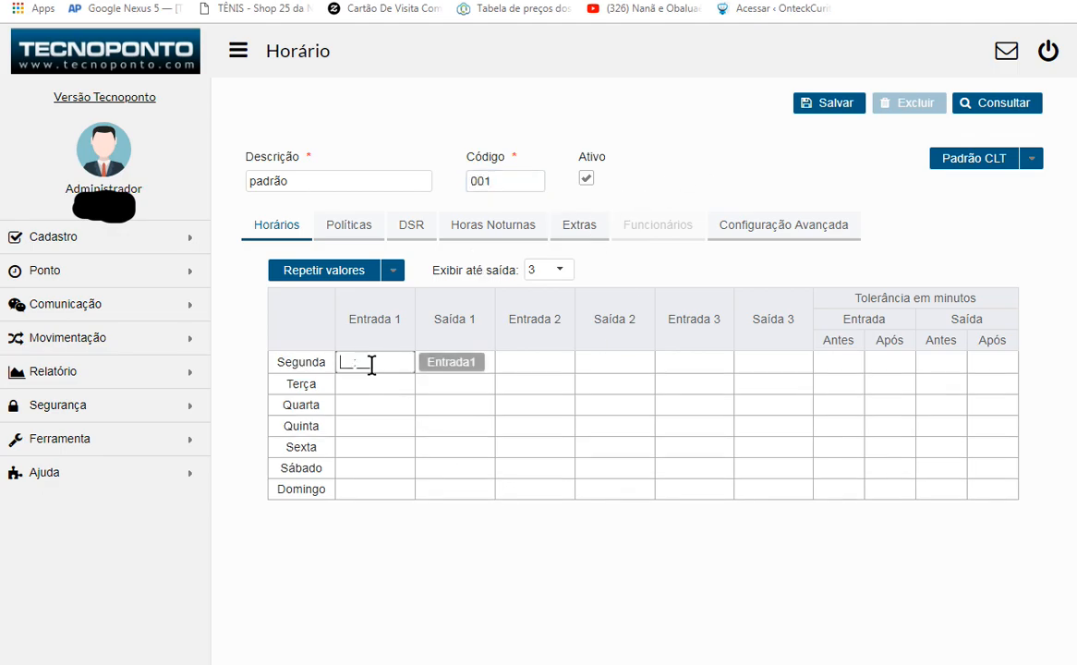
pyautogui.write('0800')
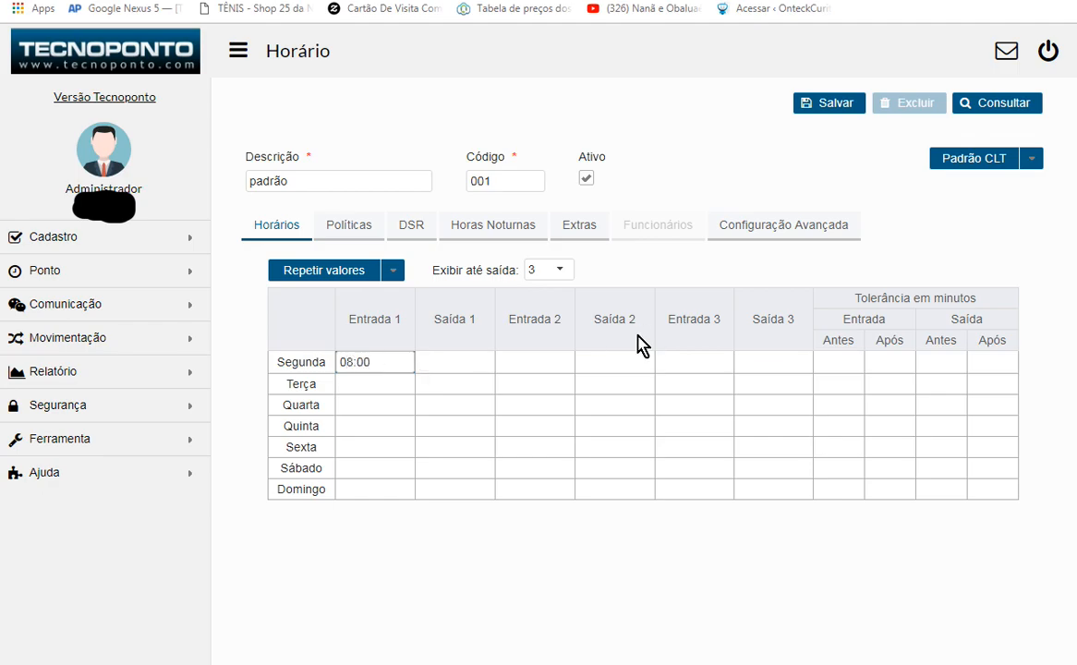
pyautogui.click(432, 365)
pyautogui.write('12:')
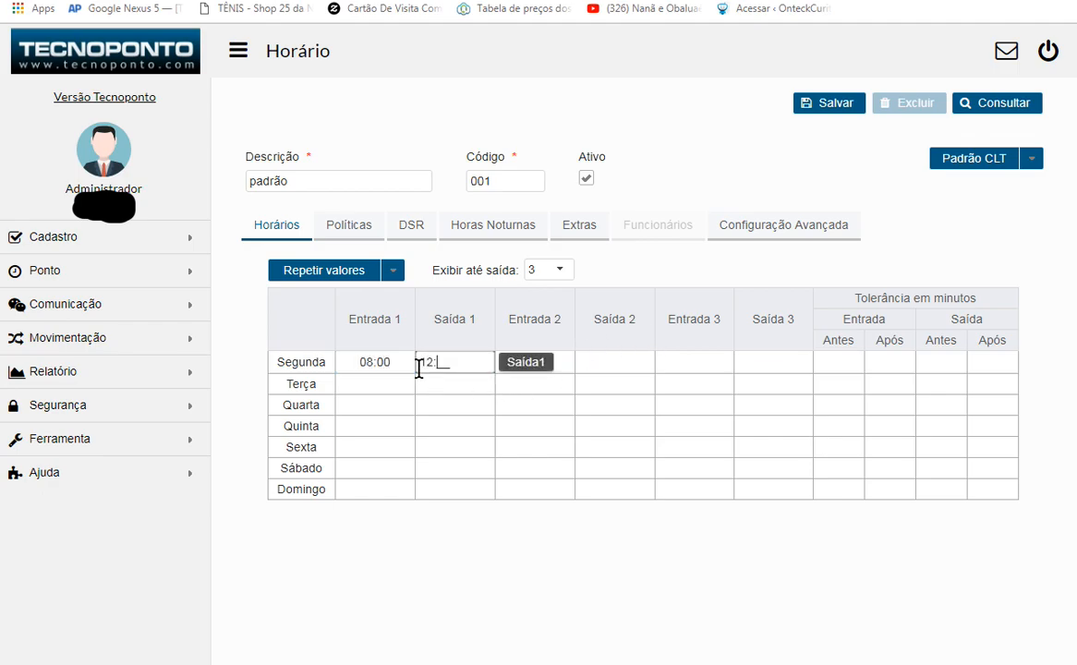
pyautogui.write('00')
pyautogui.click(507, 363)
pyautogui.write('13:00')
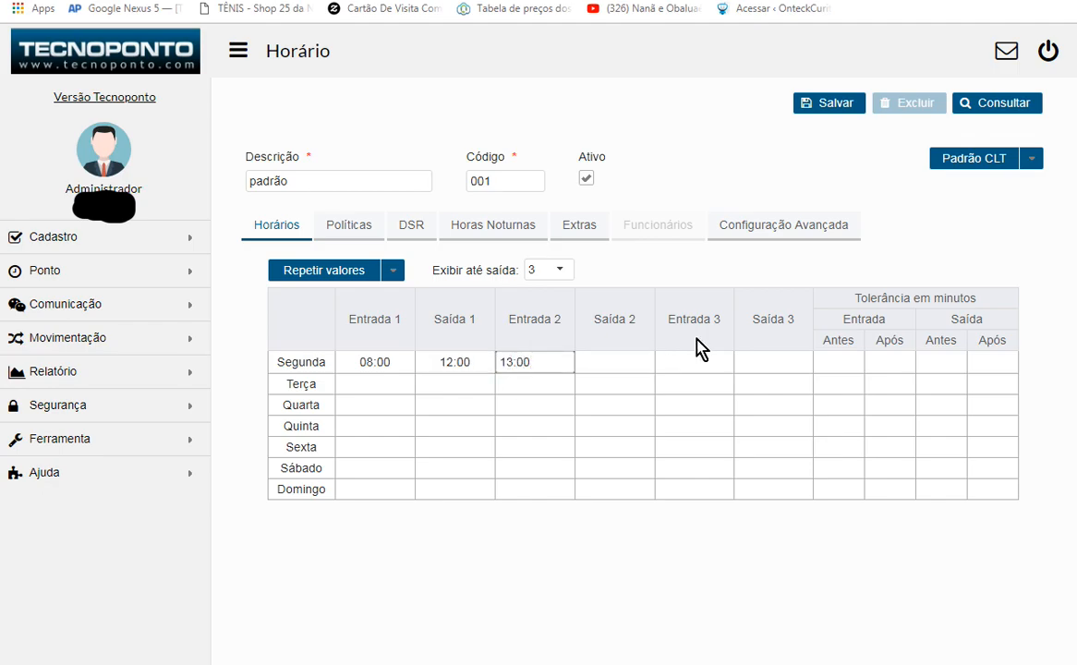
pyautogui.click(593, 366)
pyautogui.write('180')
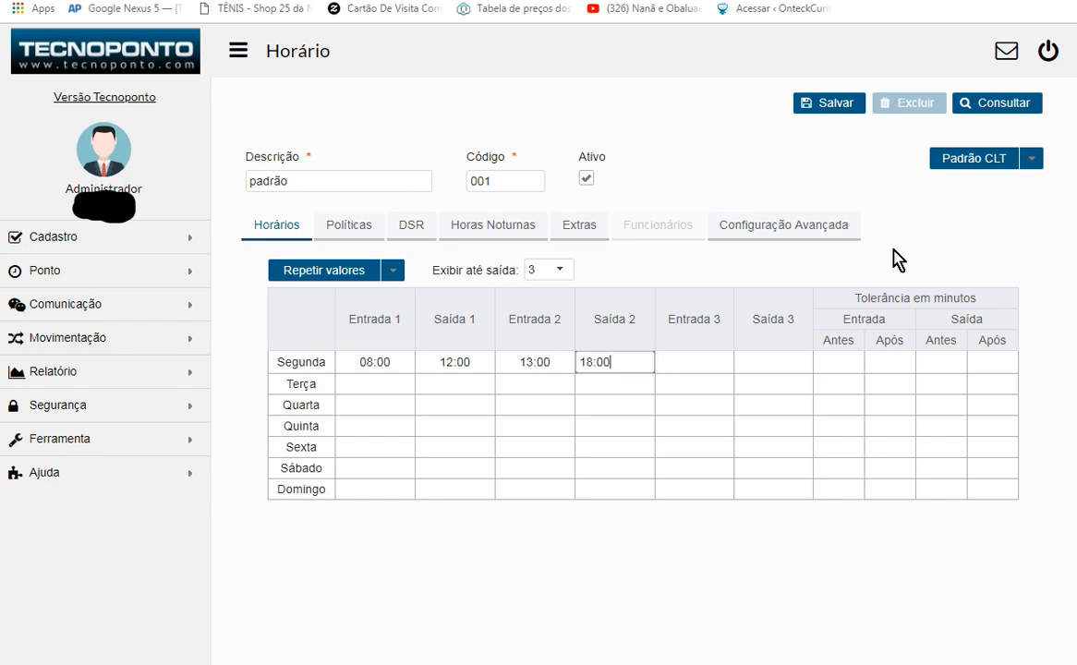
# - Repeat Monday's times through Saturday and clear Saturday's Entrada 2 and Saída 2
pyautogui.click(294, 274)
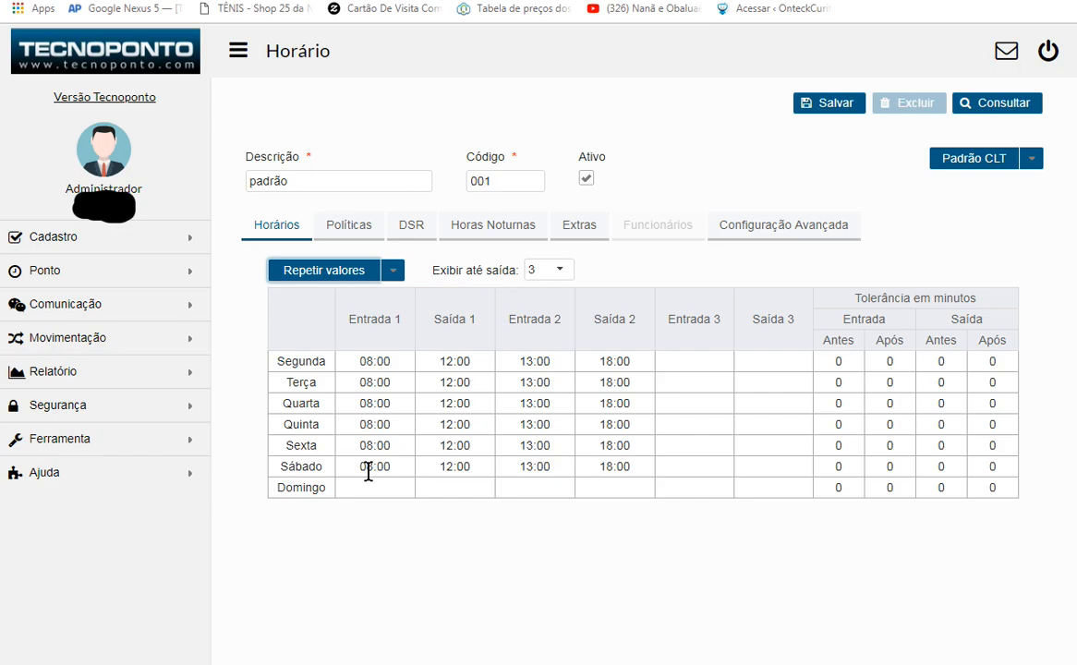
pyautogui.click(528, 467)
pyautogui.press('BackSpace')
pyautogui.click(617, 468)
pyautogui.press('BackSpace')
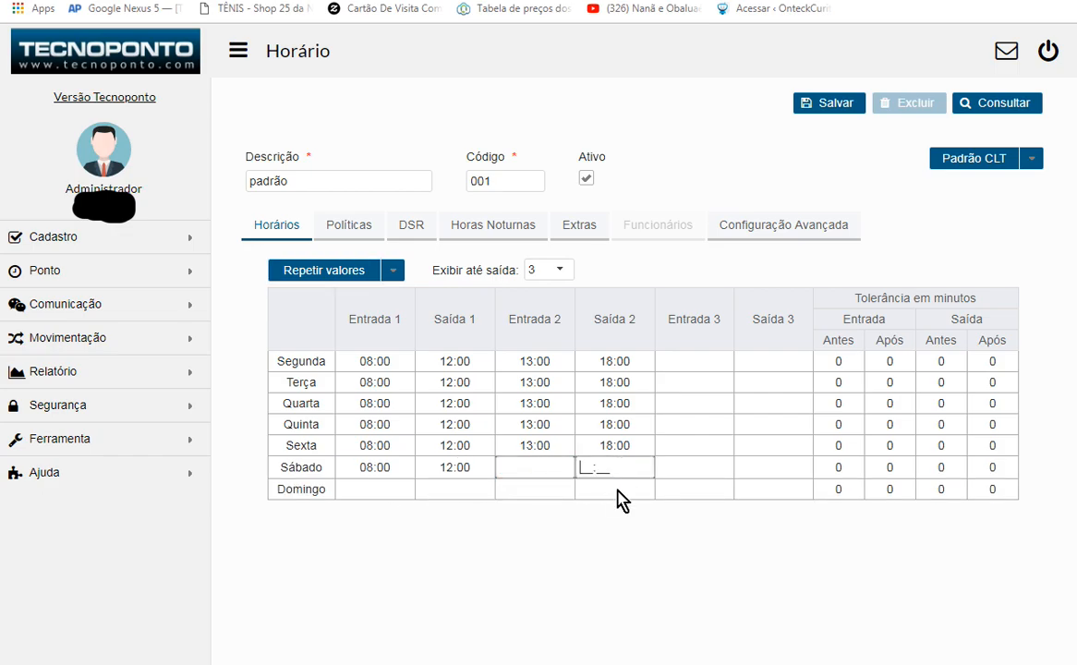
pyautogui.click(679, 468)
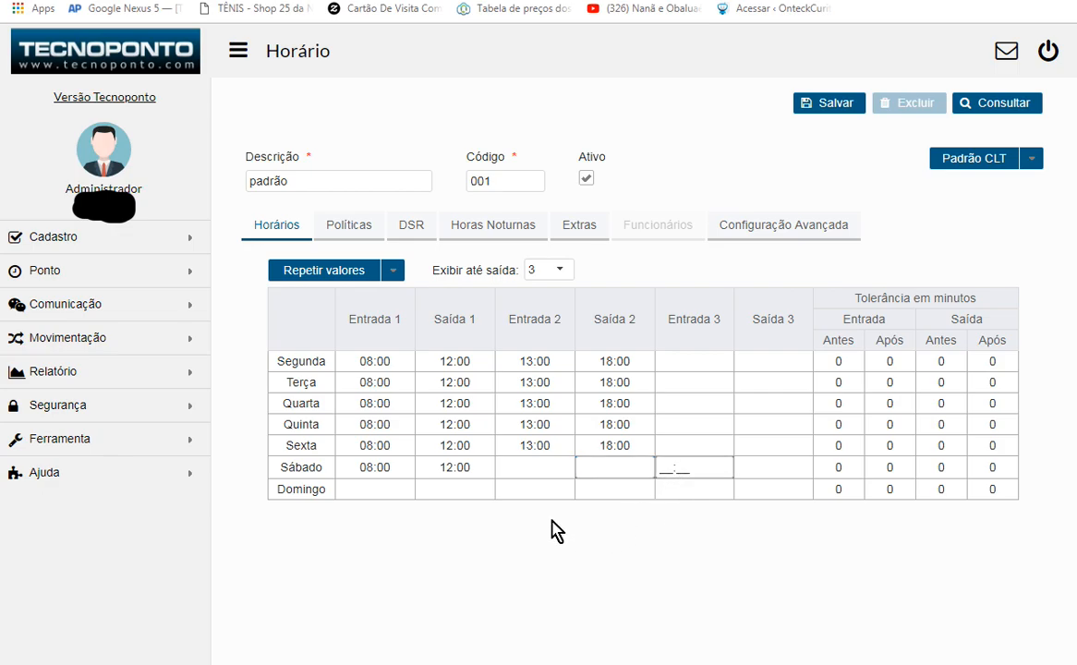
pyautogui.click(443, 543)
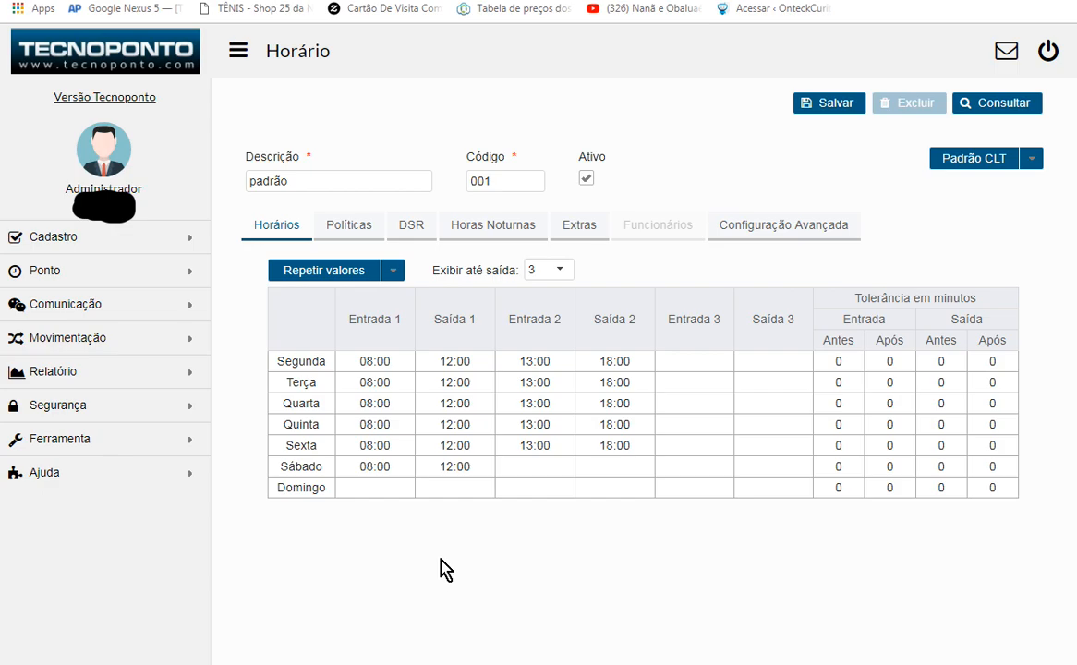
# - Apply the Padrão CLT defaults to the schedule and check Monday's entry and exit tolerances before and after
pyautogui.click(961, 164)
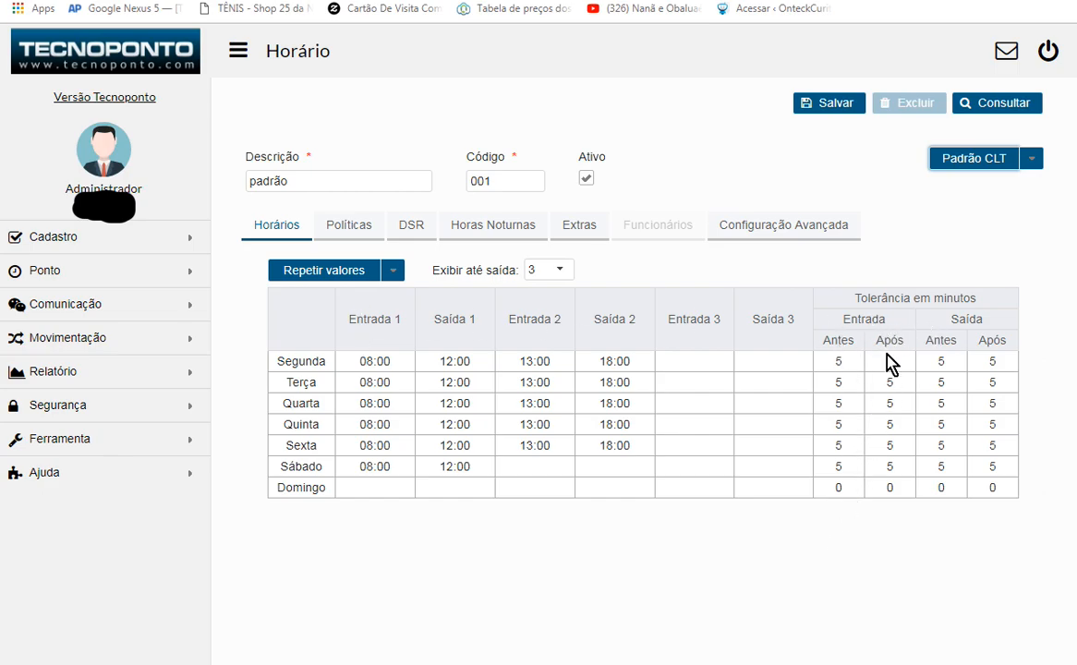
pyautogui.click(824, 361)
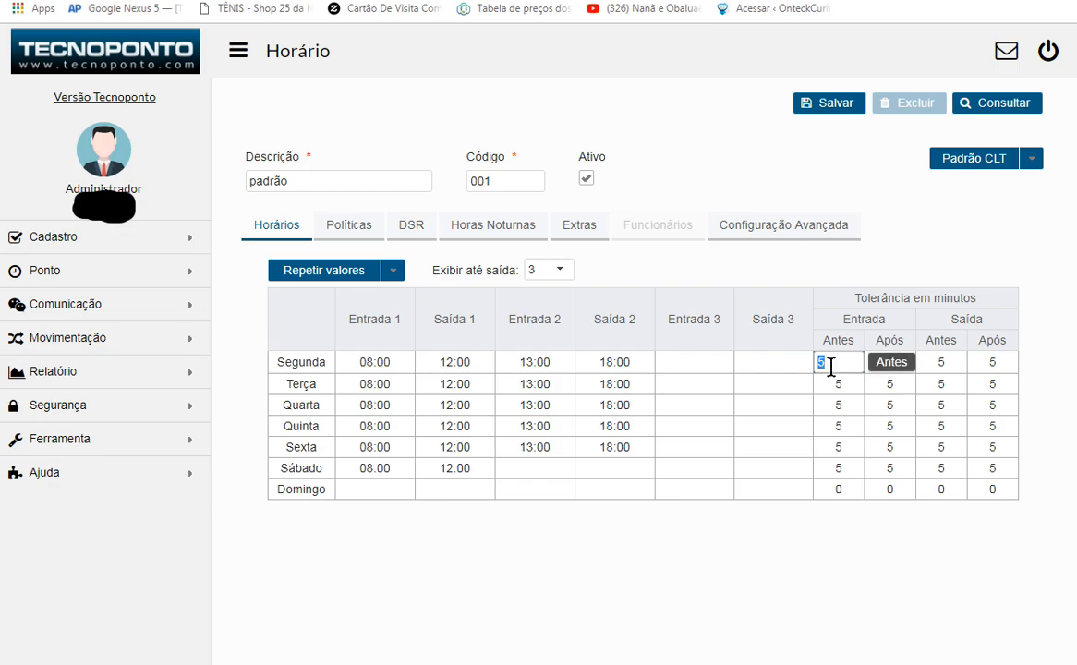
pyautogui.click(896, 365)
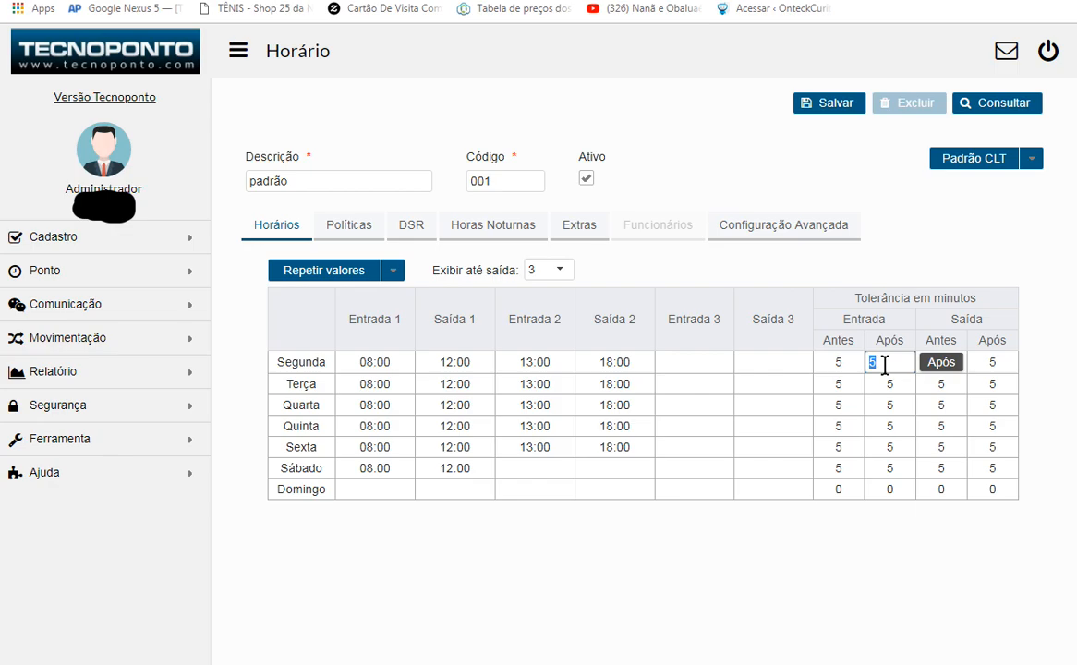
pyautogui.click(944, 362)
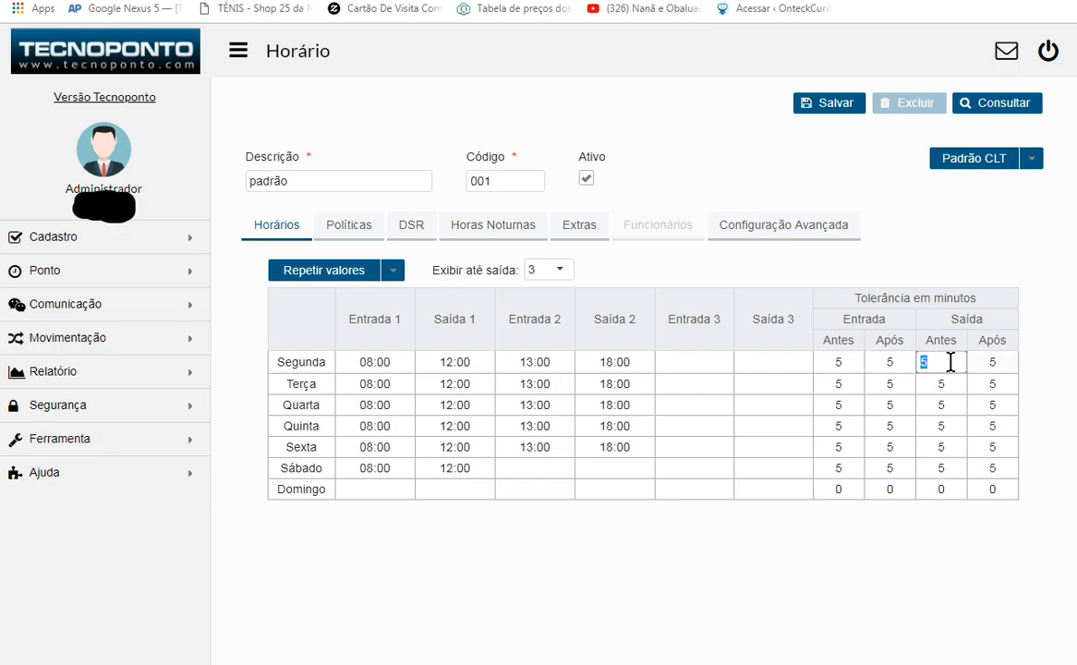
pyautogui.click(992, 361)
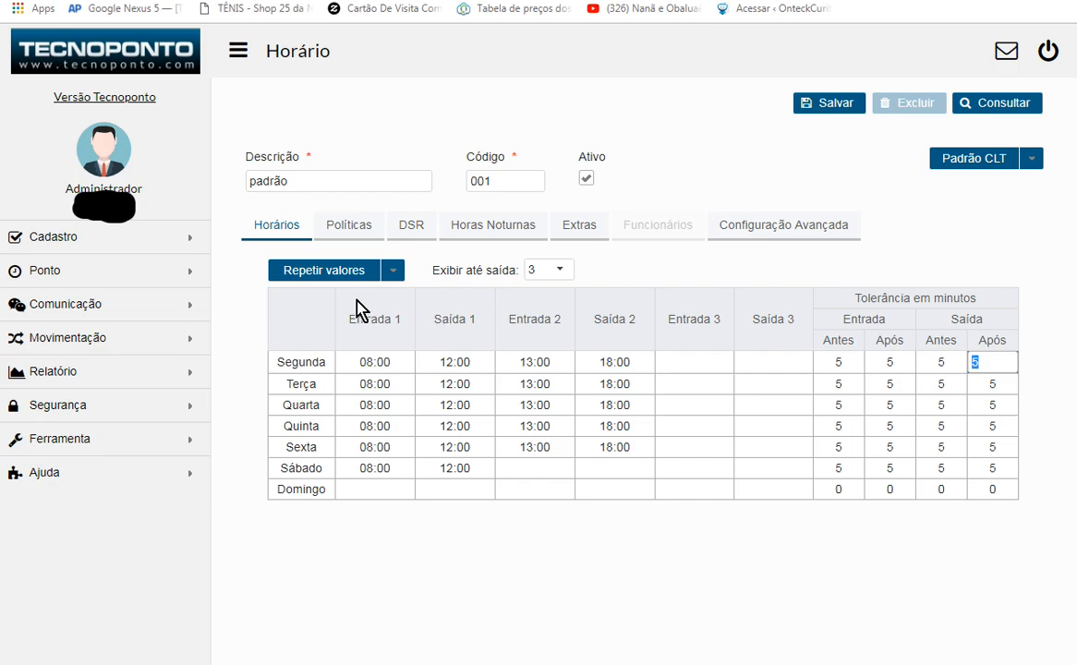
# - Set the Tipo de carga horária to Diário in the schedule's policies and return to its weekly time grid
pyautogui.click(338, 227)
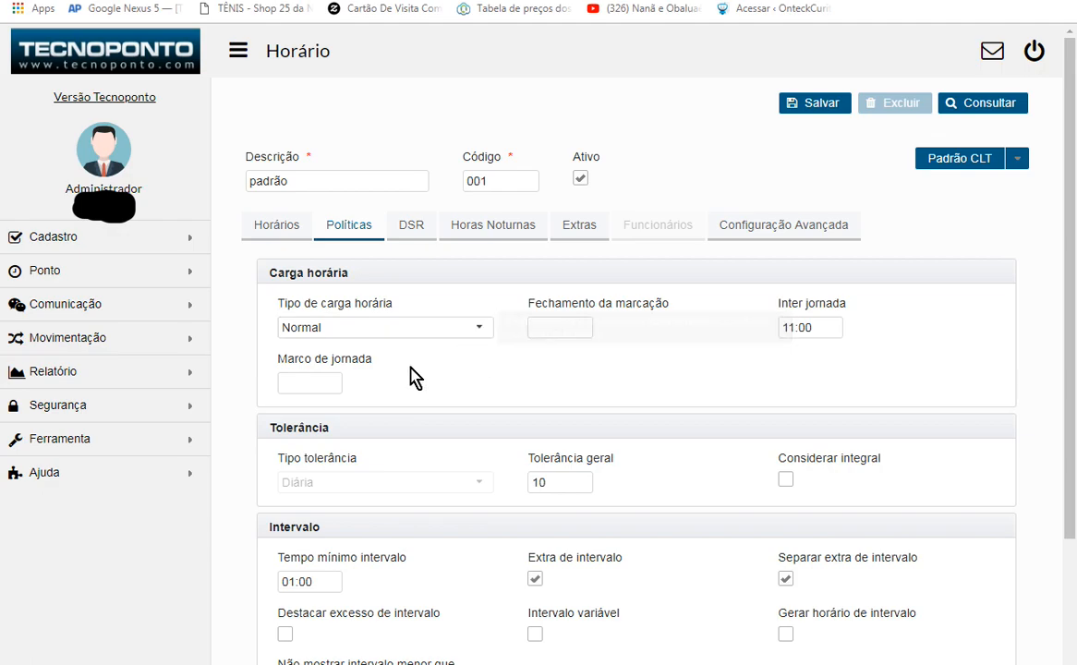
pyautogui.click(276, 225)
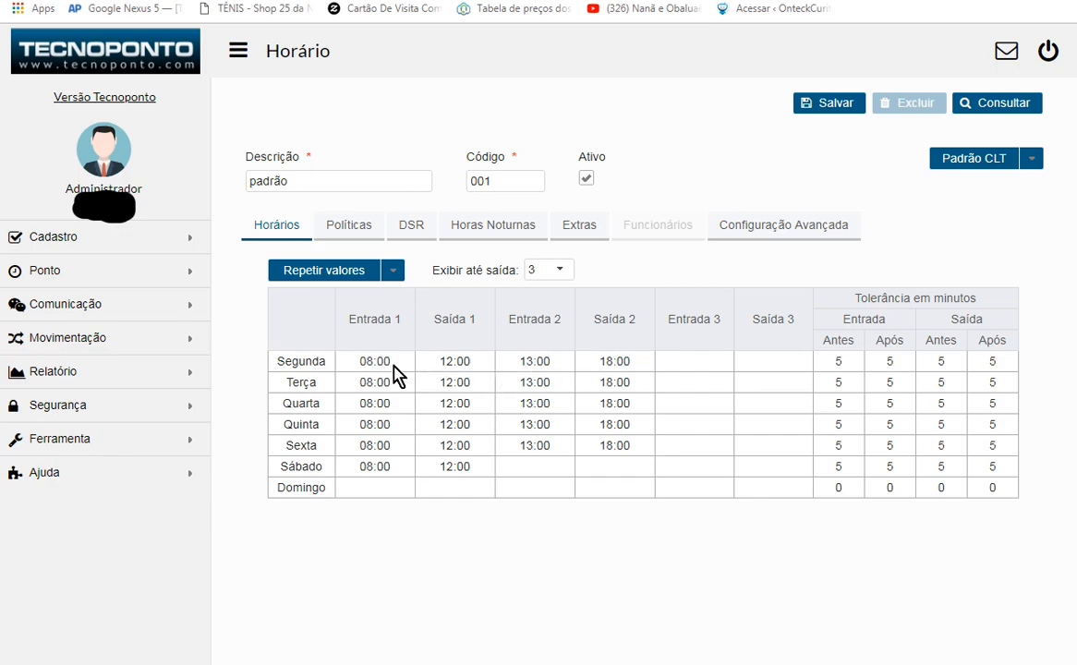
pyautogui.click(344, 227)
pyautogui.click(435, 331)
pyautogui.click(317, 378)
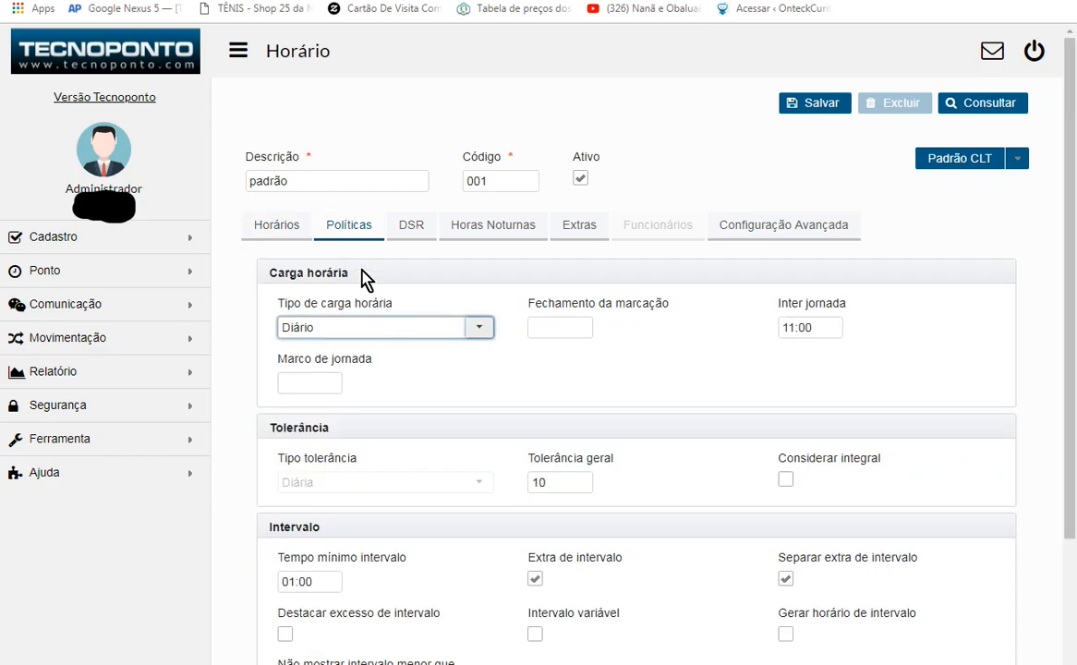
pyautogui.click(278, 233)
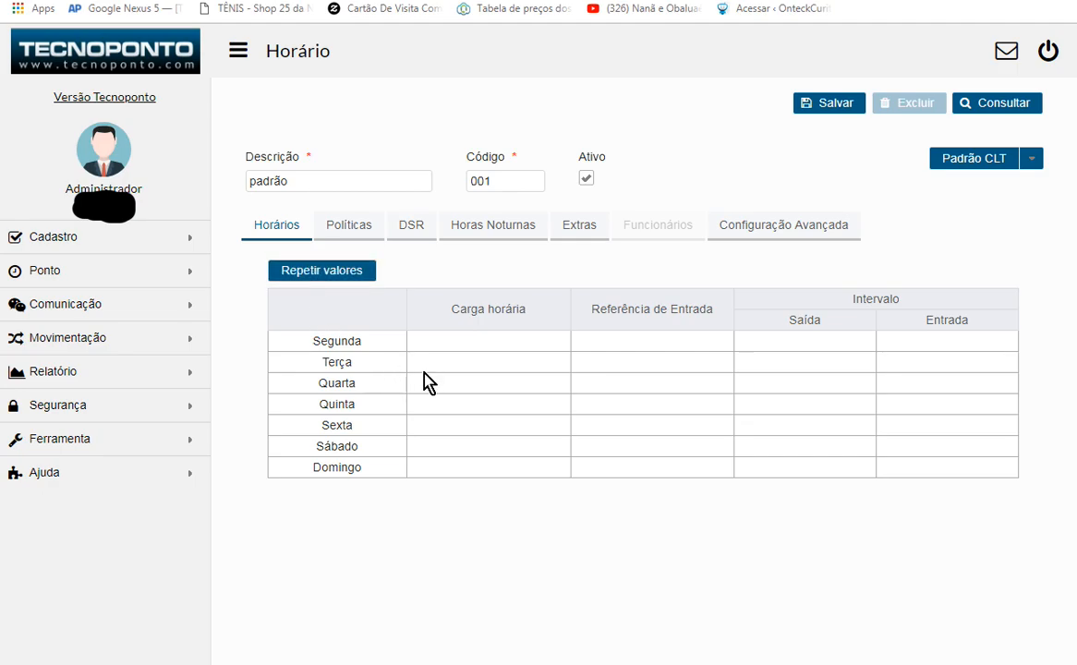
# - Set Monday's Carga horária to 08:00 and repeat it through Saturday
pyautogui.click(462, 342)
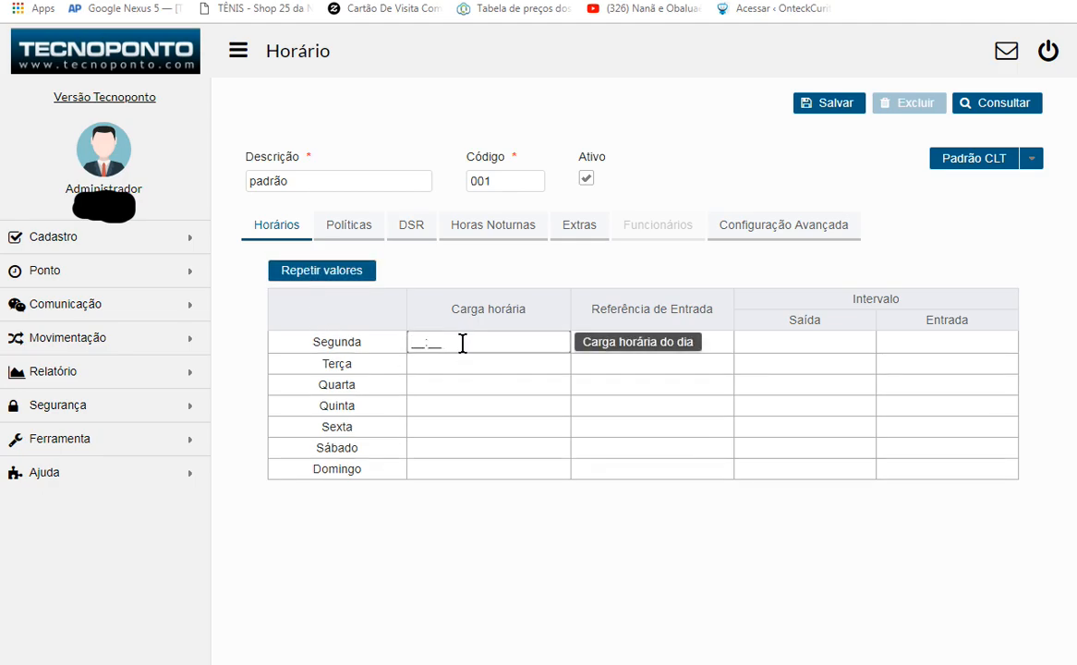
pyautogui.write('08:00')
pyautogui.click(475, 364)
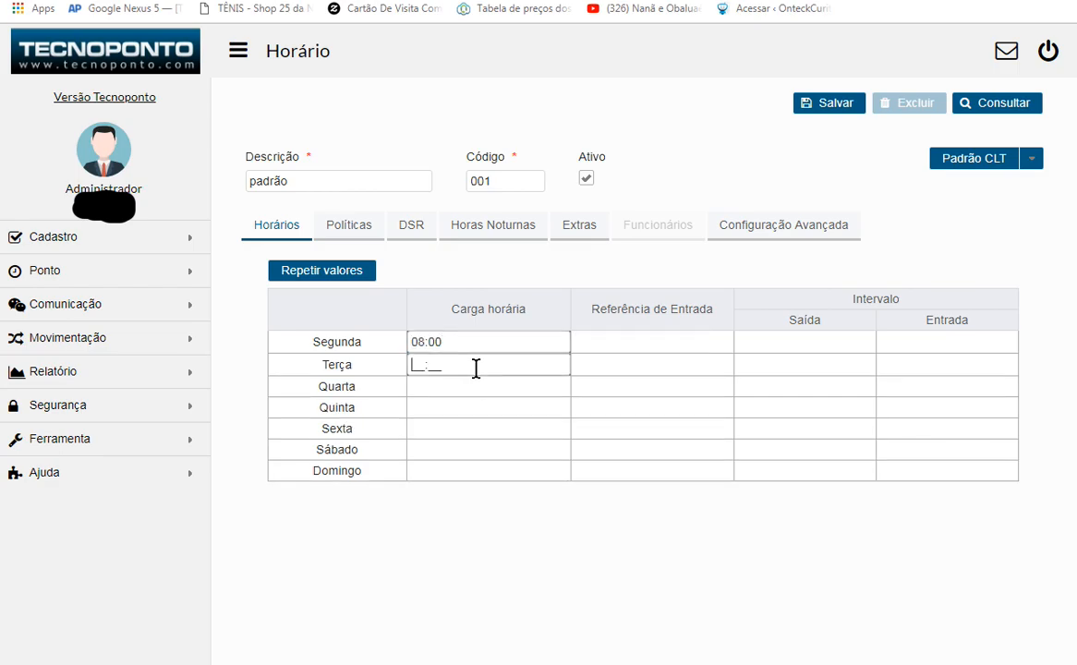
pyautogui.click(331, 269)
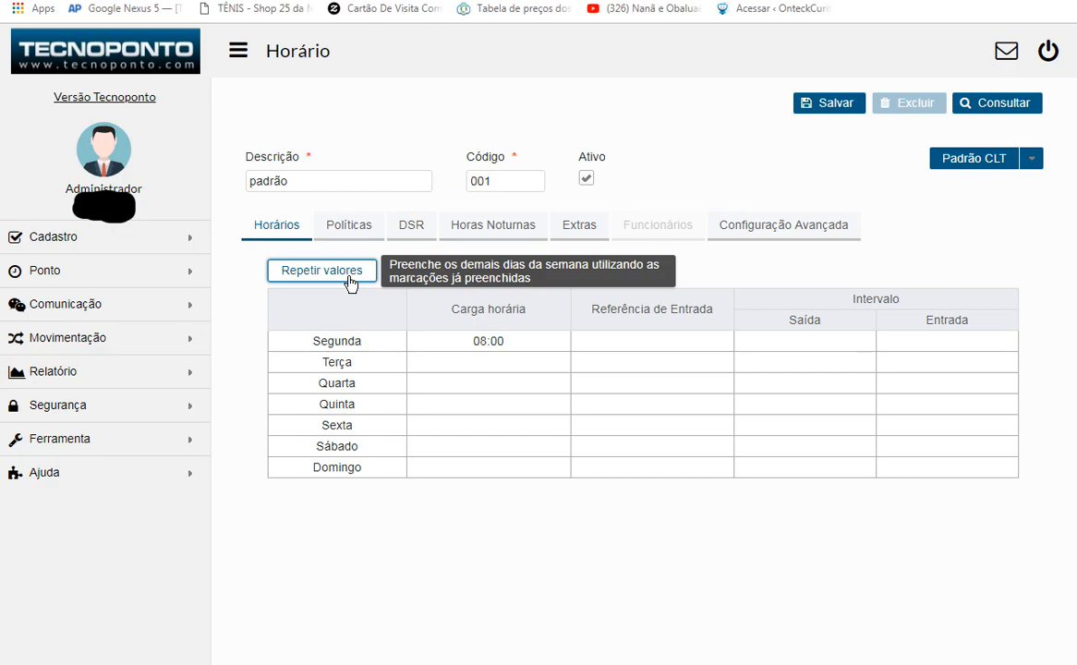
pyautogui.click(343, 271)
pyautogui.click(618, 344)
pyautogui.write('08:00')
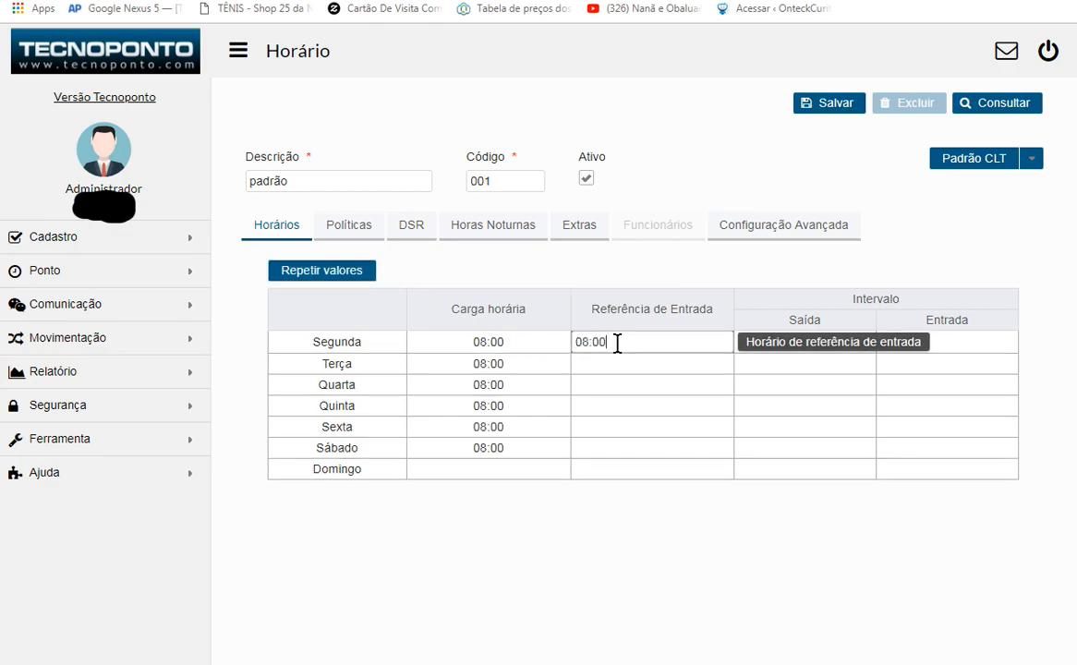
pyautogui.press('BackSpace')
pyautogui.press('BackSpace')
pyautogui.press('BackSpace')
pyautogui.write('12')
pyautogui.press('BackSpace')
pyautogui.press('BackSpace')
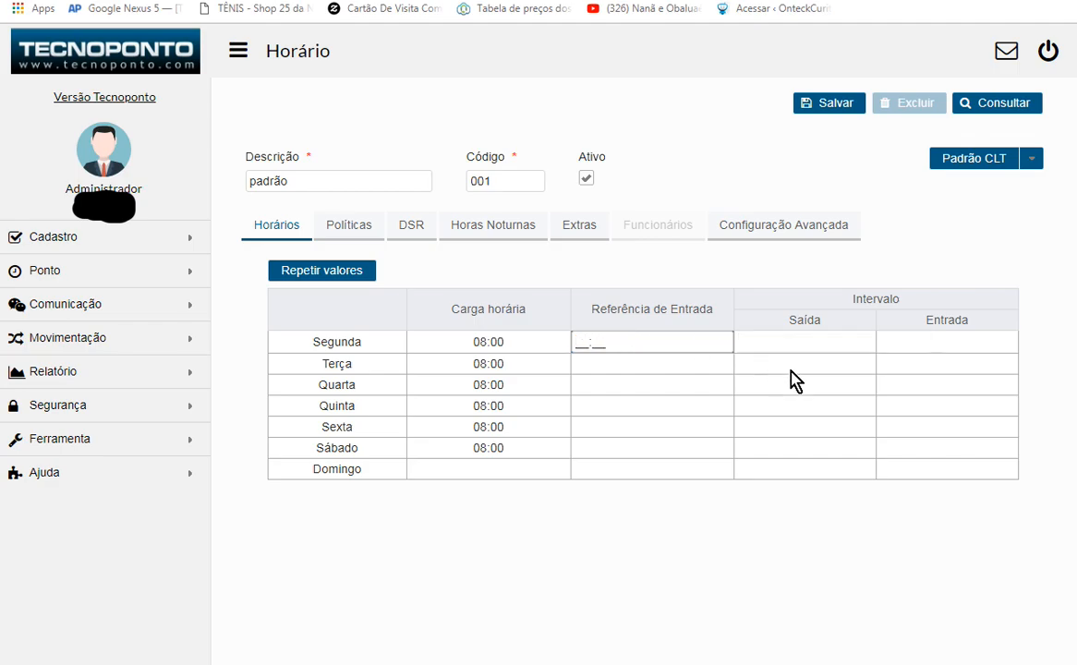
pyautogui.click(800, 341)
pyautogui.click(937, 342)
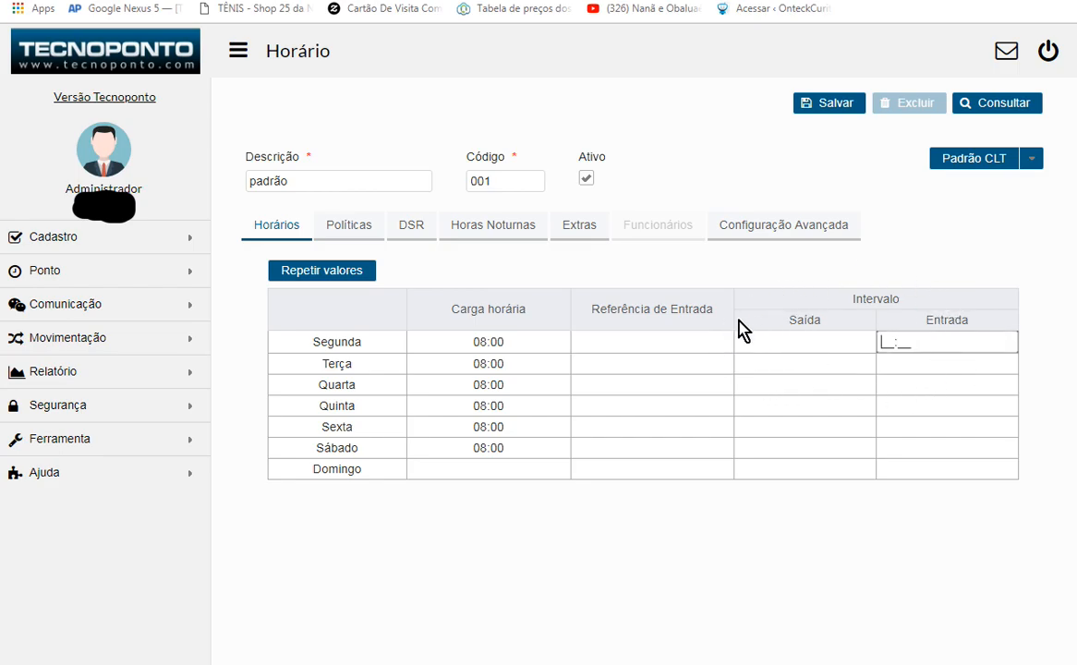
pyautogui.click(514, 341)
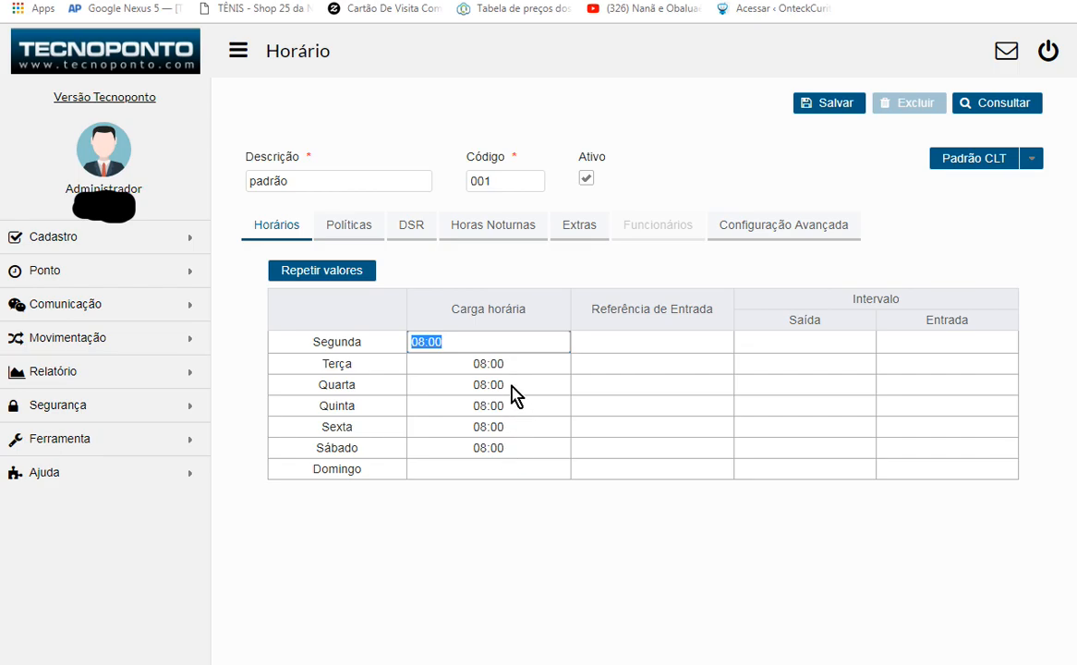
pyautogui.click(638, 341)
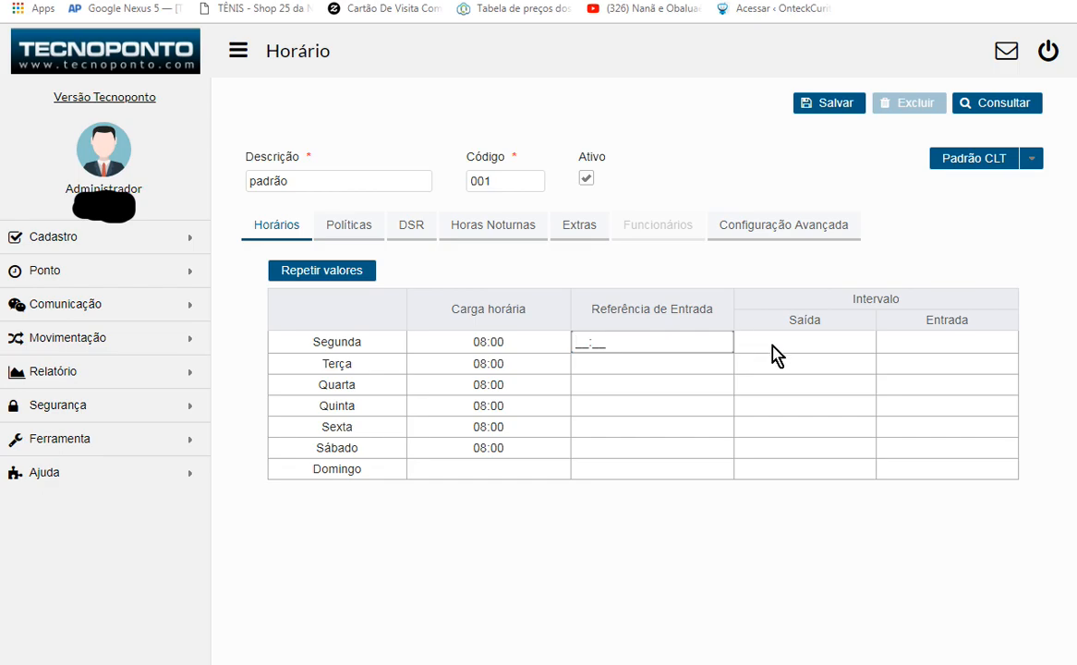
# - Set the Tipo de carga horária back to Normal in the schedule's policies and return to the weekly time grid
pyautogui.click(524, 347)
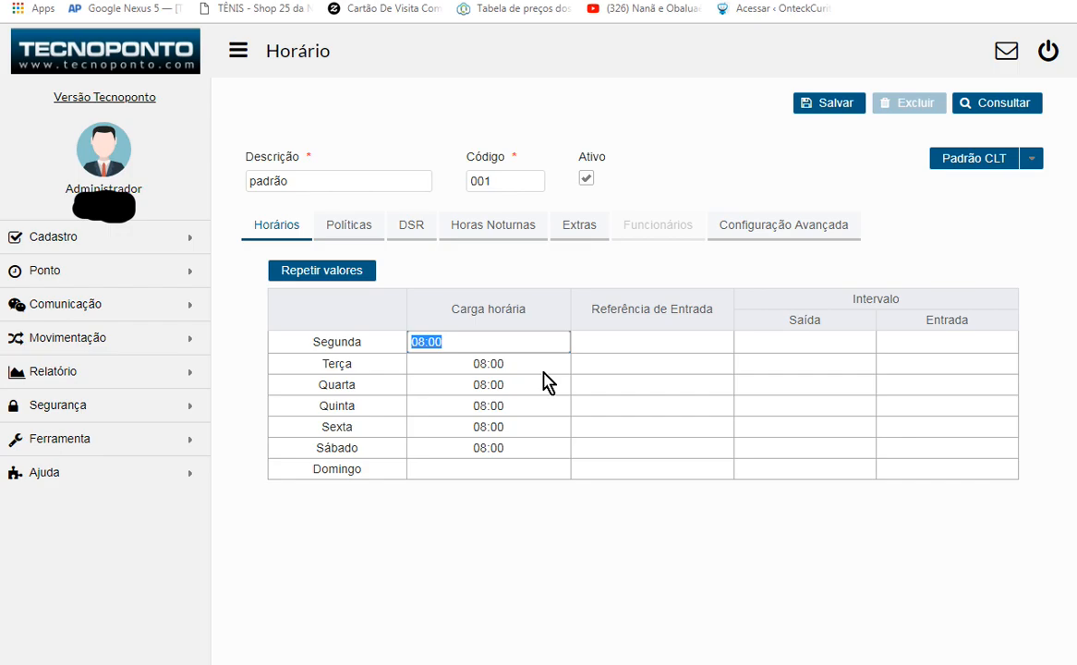
pyautogui.click(627, 338)
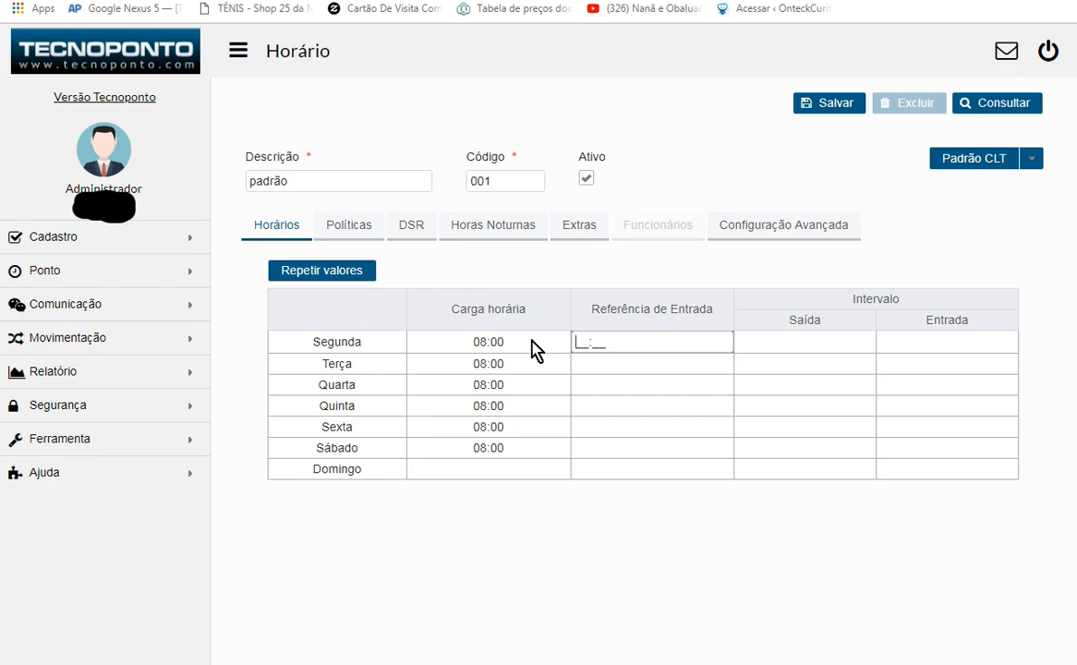
pyautogui.click(349, 224)
pyautogui.click(458, 330)
pyautogui.click(340, 358)
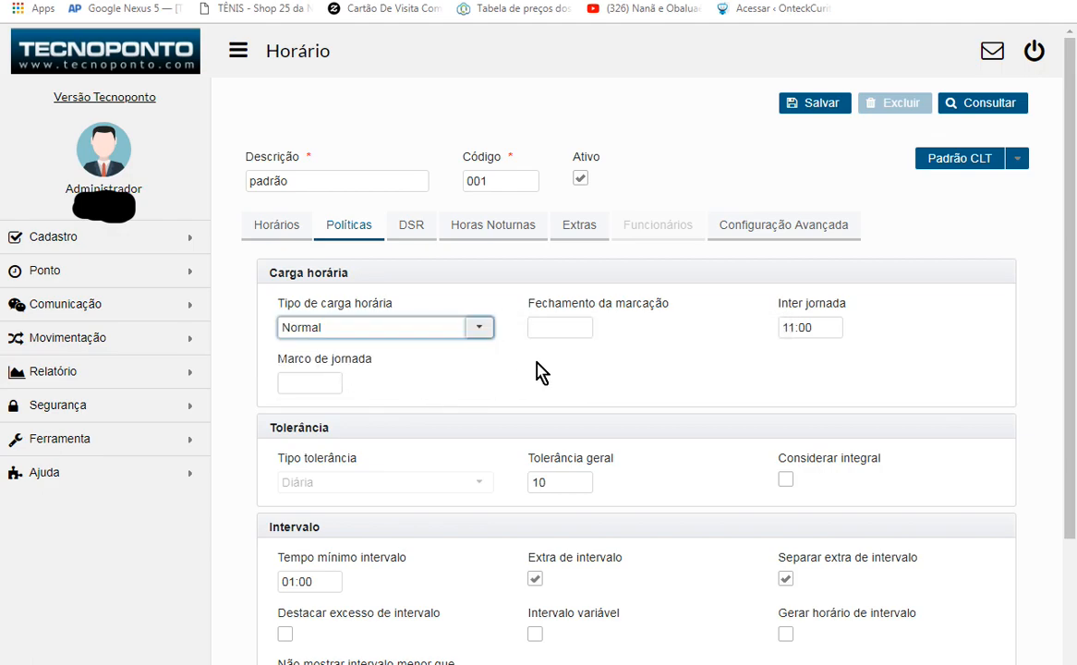
pyautogui.click(272, 229)
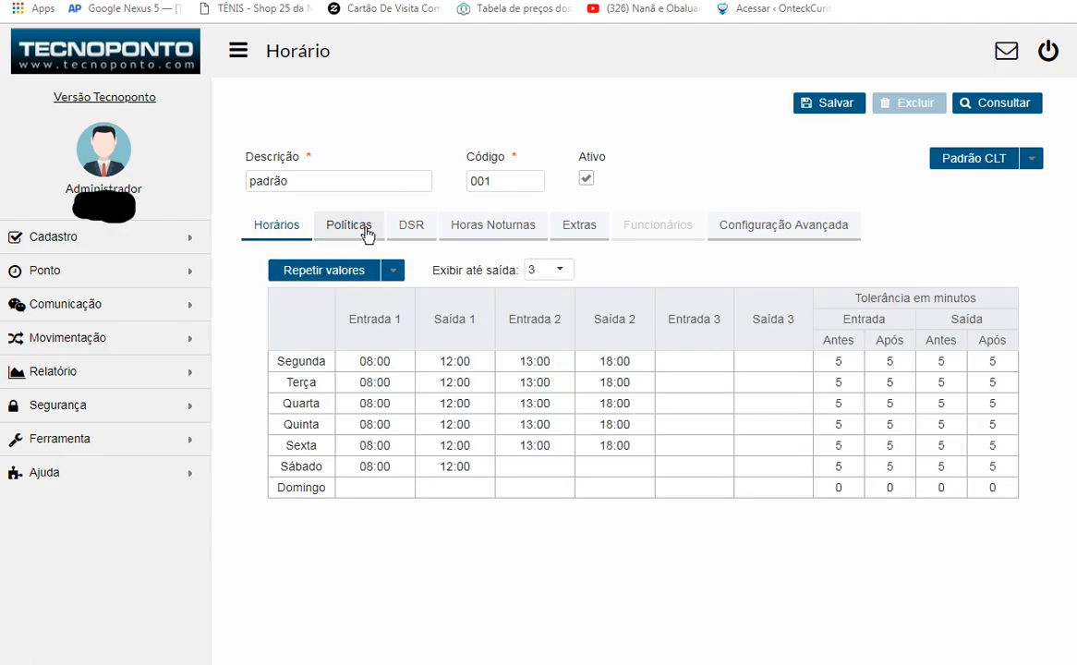
# - Review the Fechamento da marcação, Inter jornada, Marco de jornada and Tolerância geral policies, and check the tolerances in the weekly grid
pyautogui.click(365, 231)
pyautogui.click(562, 324)
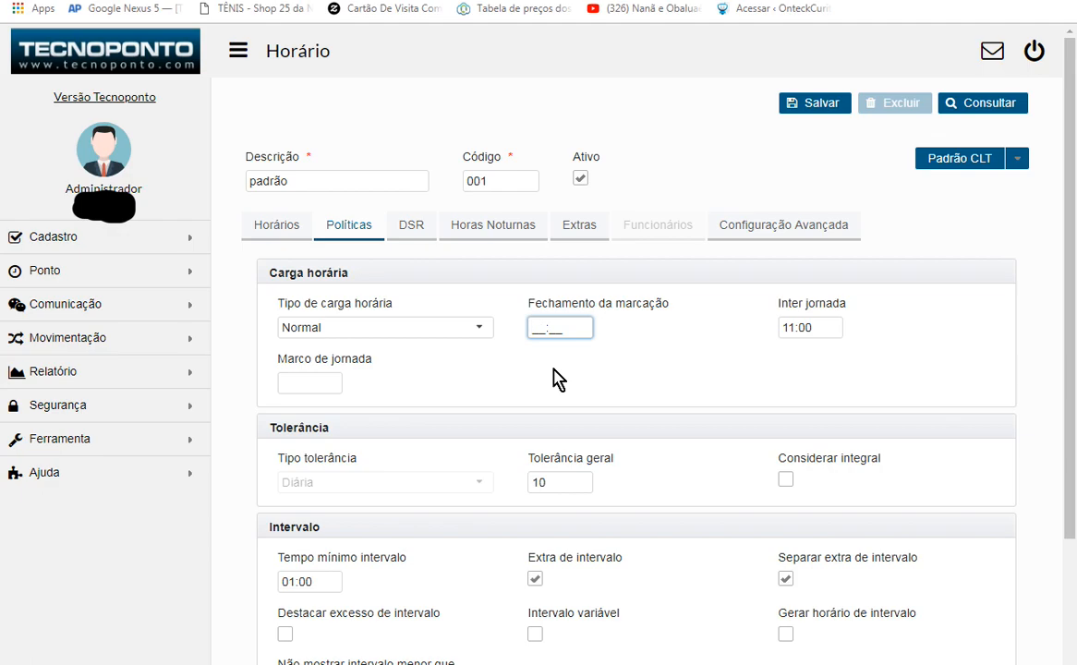
pyautogui.click(821, 329)
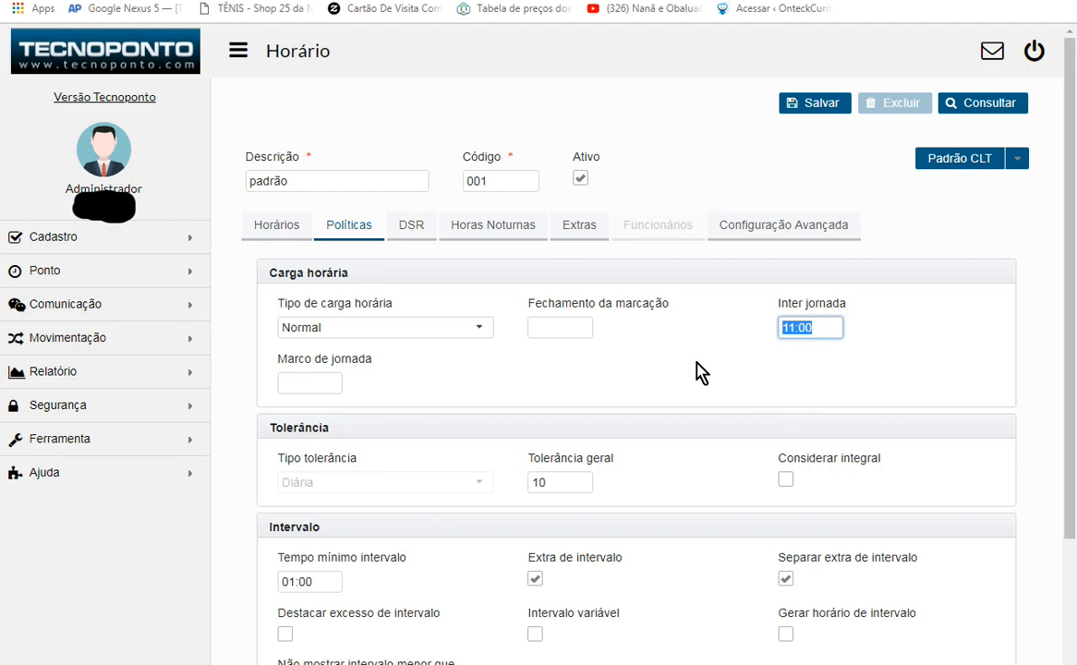
pyautogui.click(323, 384)
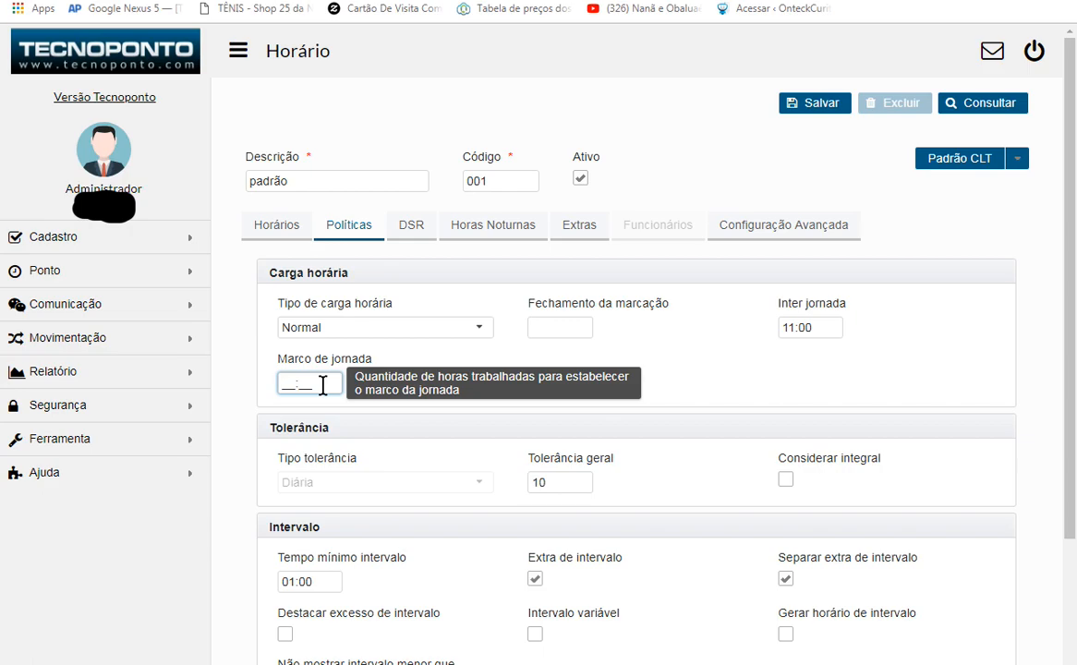
pyautogui.scroll(-1, 442, 445)
pyautogui.scroll(-3, 441, 454)
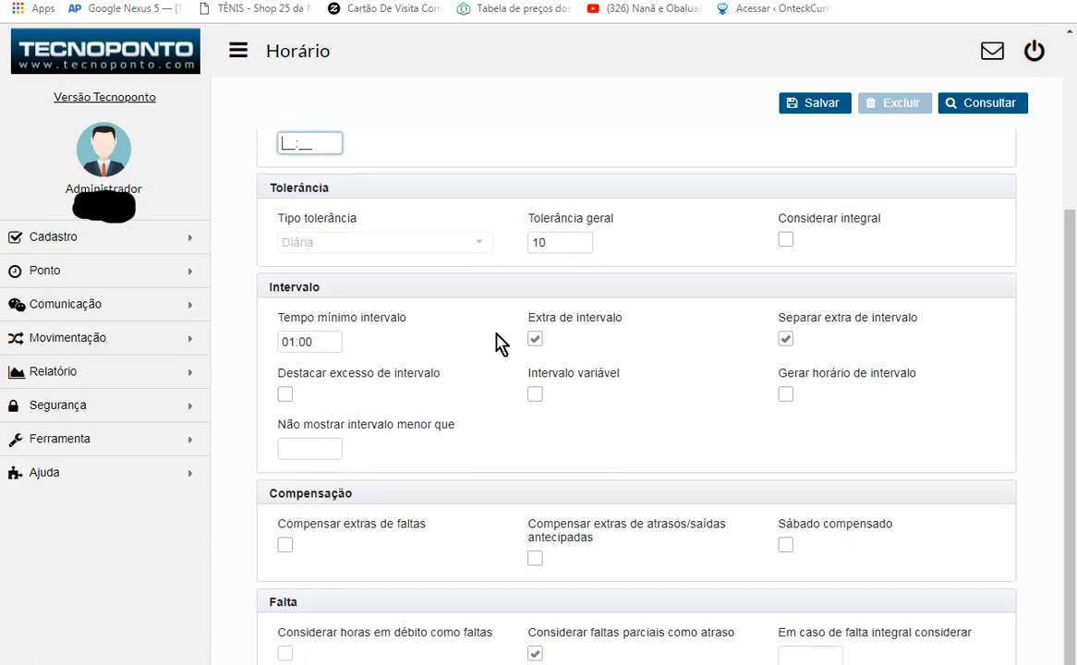
pyautogui.doubleClick(545, 242)
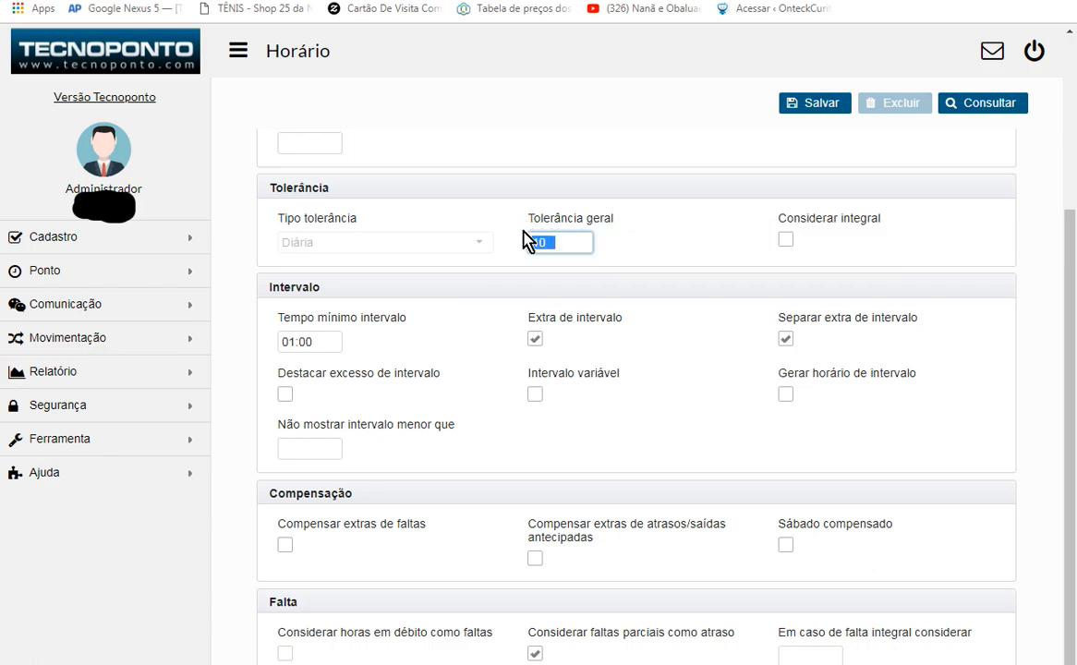
pyautogui.scroll(4, 456, 288)
pyautogui.click(291, 224)
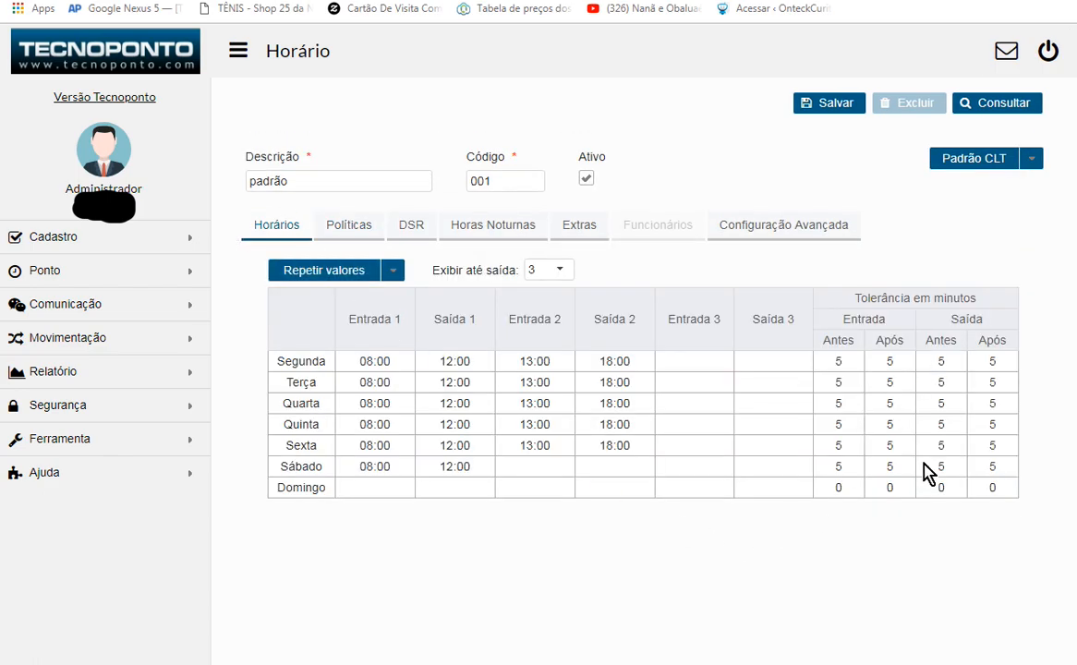
# - Enable Considerar integral in the schedule's Tolerância policies and return to the weekly grid to compare its tolerances
pyautogui.click(346, 226)
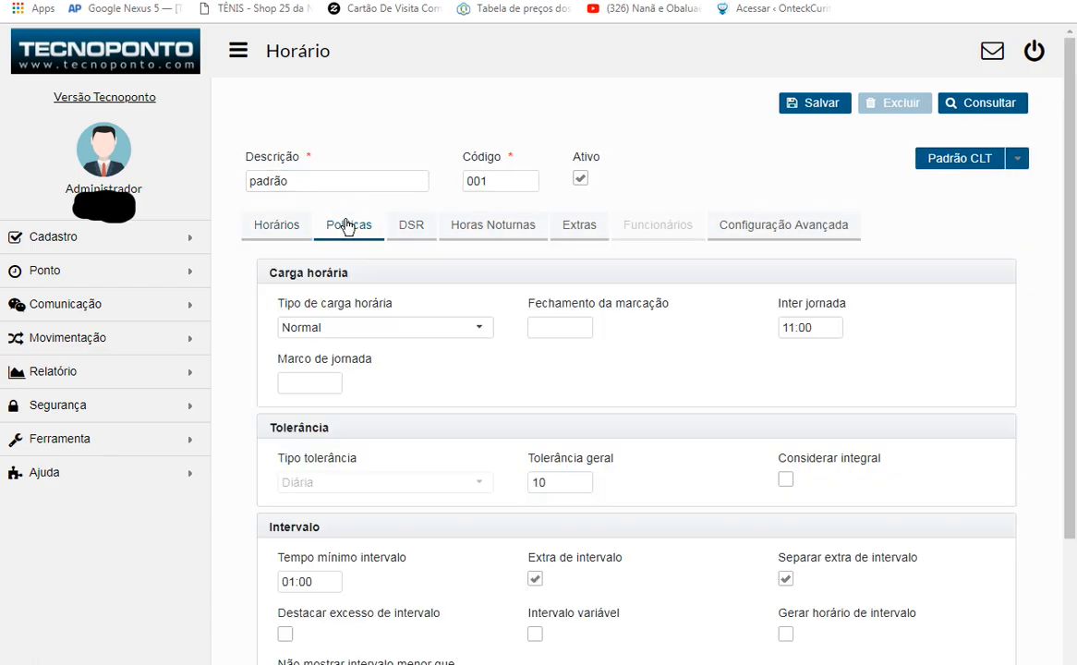
pyautogui.scroll(-1, 697, 396)
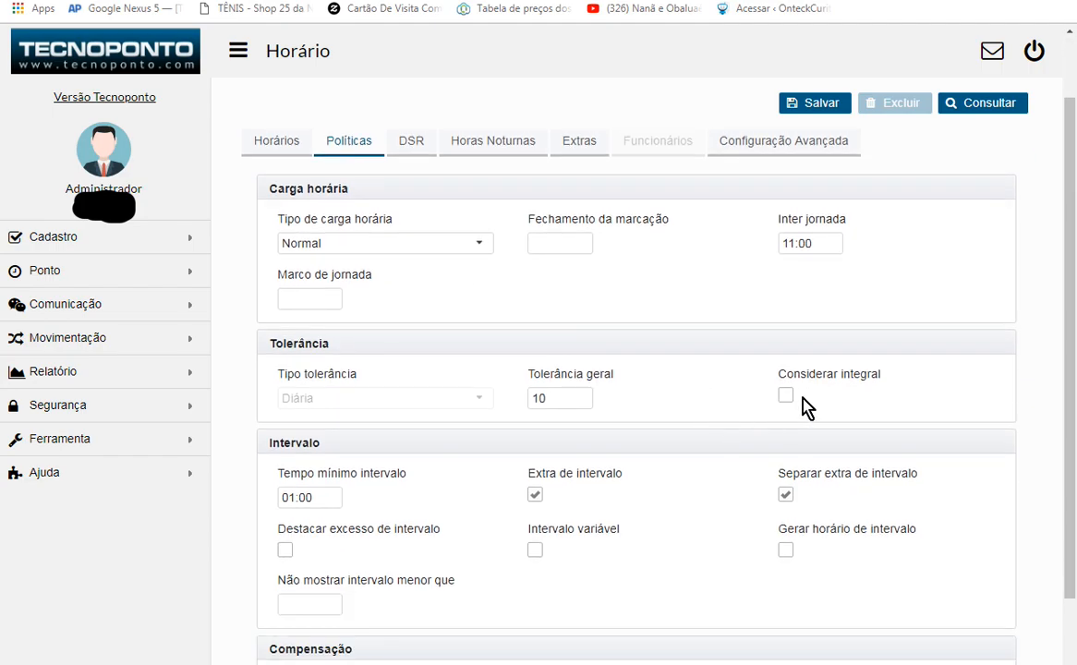
pyautogui.moveTo(787, 396)
pyautogui.click(785, 395)
pyautogui.click(268, 141)
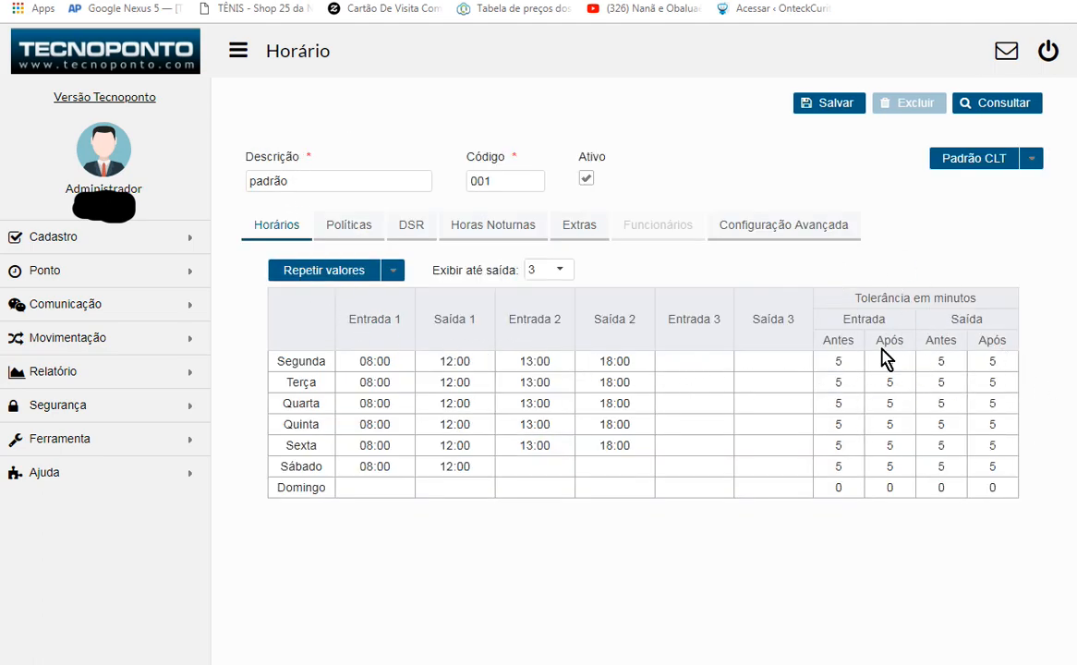
# - Check the Tempo mínimo intervalo and turn off Extra de intervalo in the schedule's Intervalo policies
pyautogui.click(345, 224)
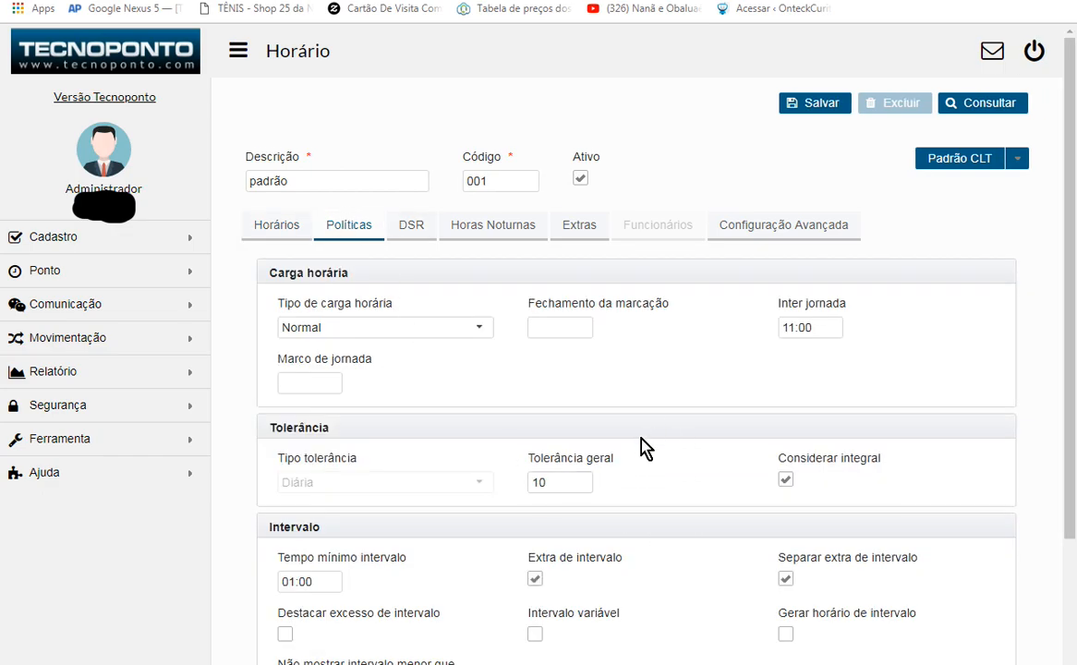
pyautogui.scroll(-3, 643, 447)
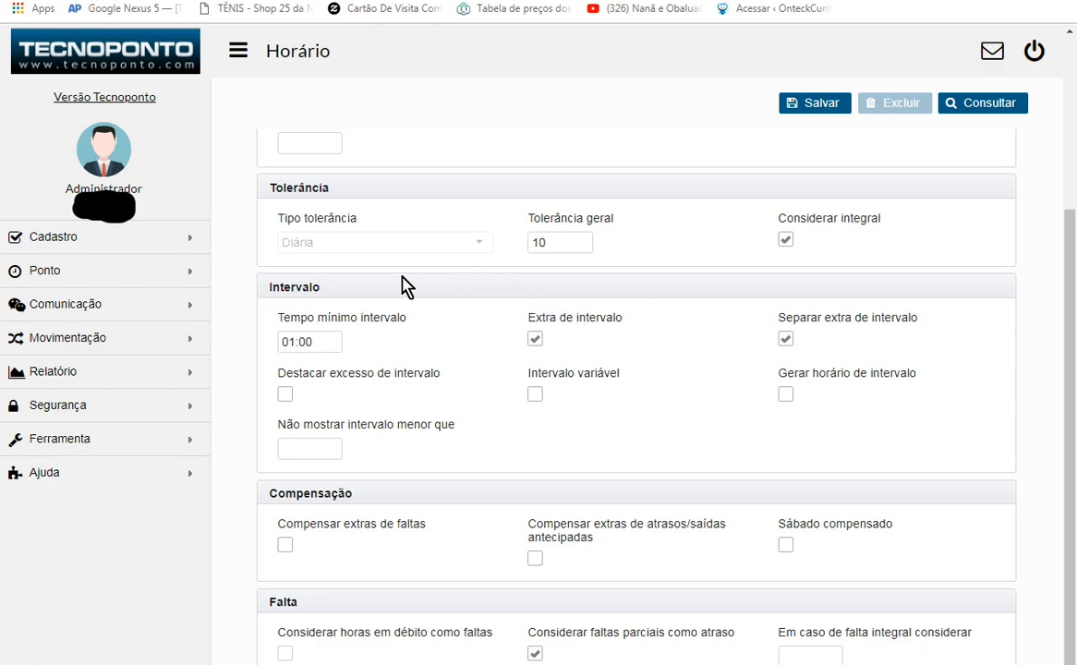
pyautogui.click(329, 341)
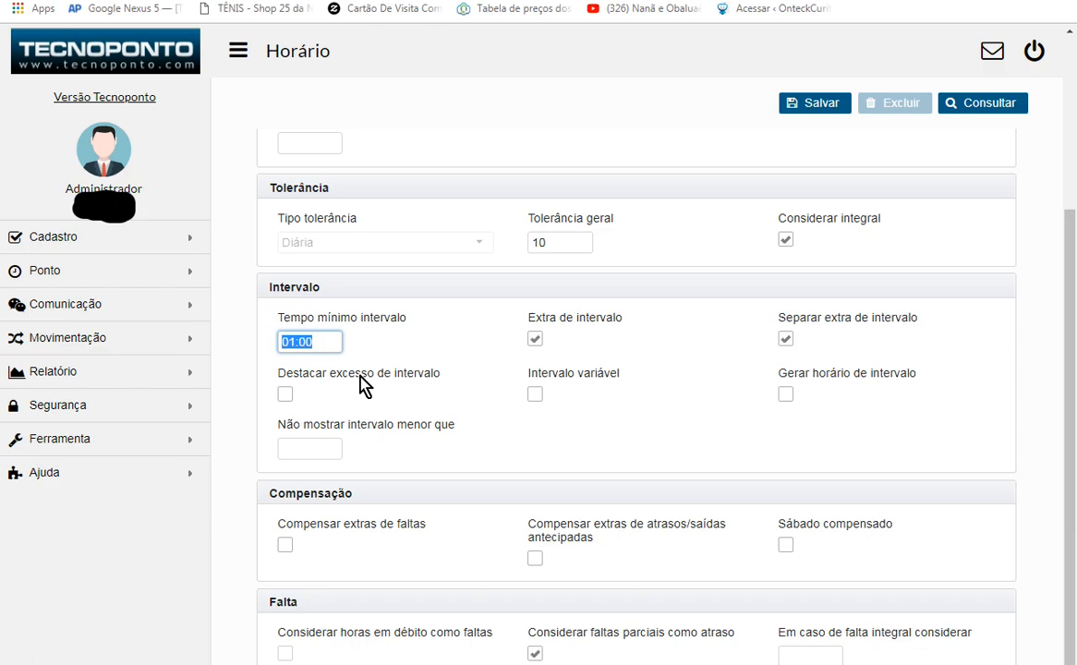
pyautogui.click(545, 338)
pyautogui.click(537, 342)
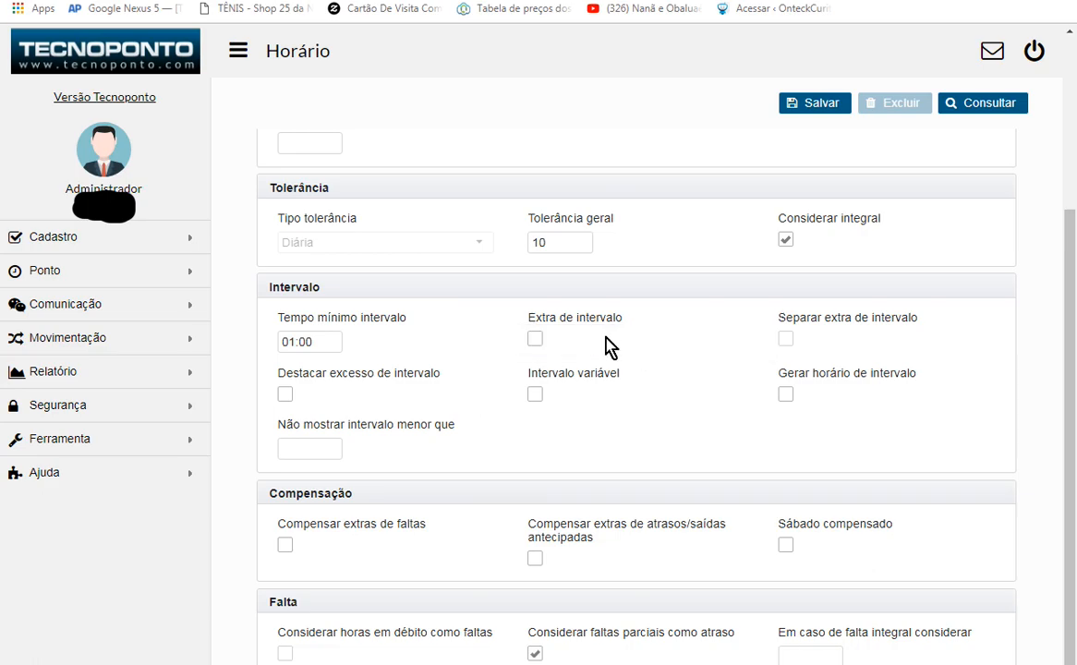
pyautogui.click(533, 342)
pyautogui.click(535, 339)
# - Toggle Destacar excesso de intervalo and Gerar horário de intervalo on and off, and enable Intervalo variável
pyautogui.click(285, 395)
pyautogui.click(285, 396)
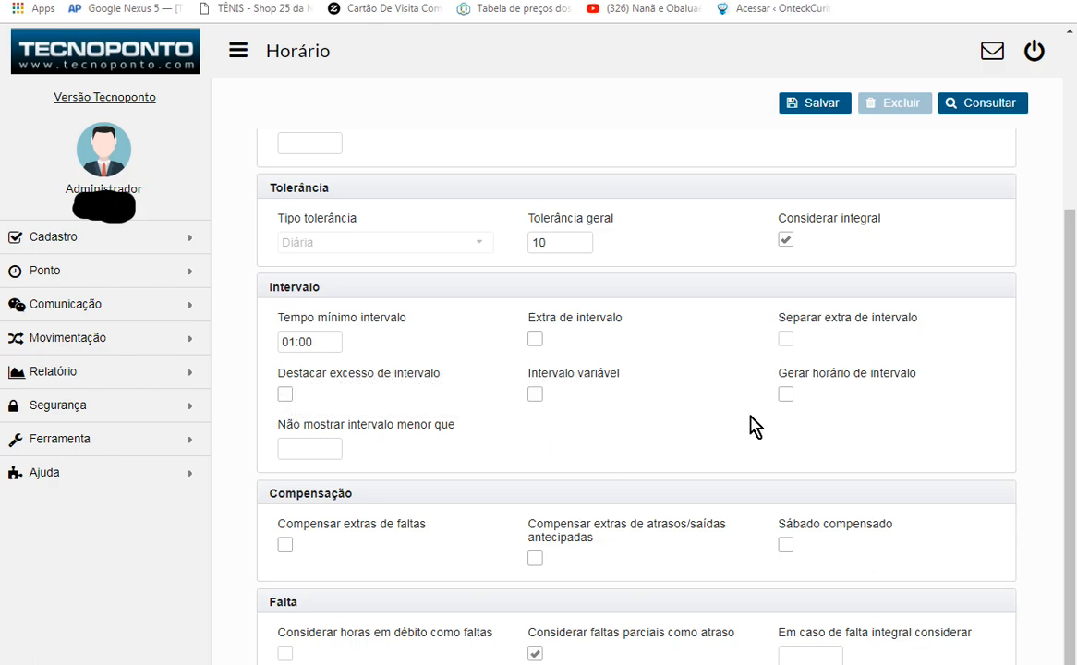
pyautogui.click(536, 397)
pyautogui.click(538, 399)
pyautogui.click(786, 396)
pyautogui.click(786, 399)
pyautogui.click(535, 395)
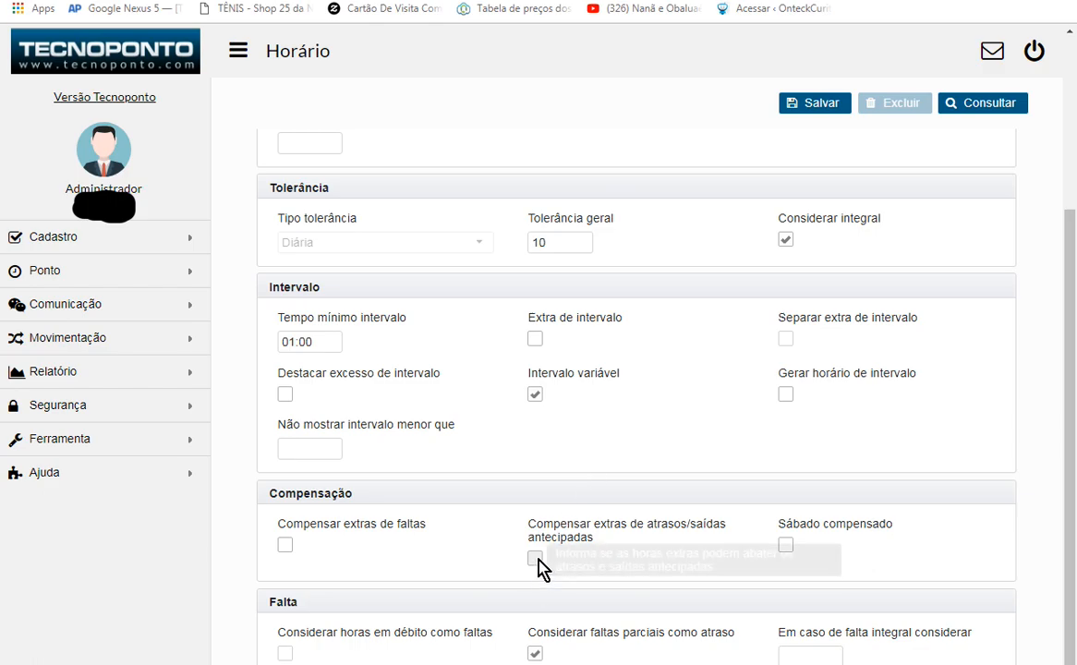
# - Look over the Compensação options and set the schedule's Valor DSR to 007:20
pyautogui.moveTo(539, 565)
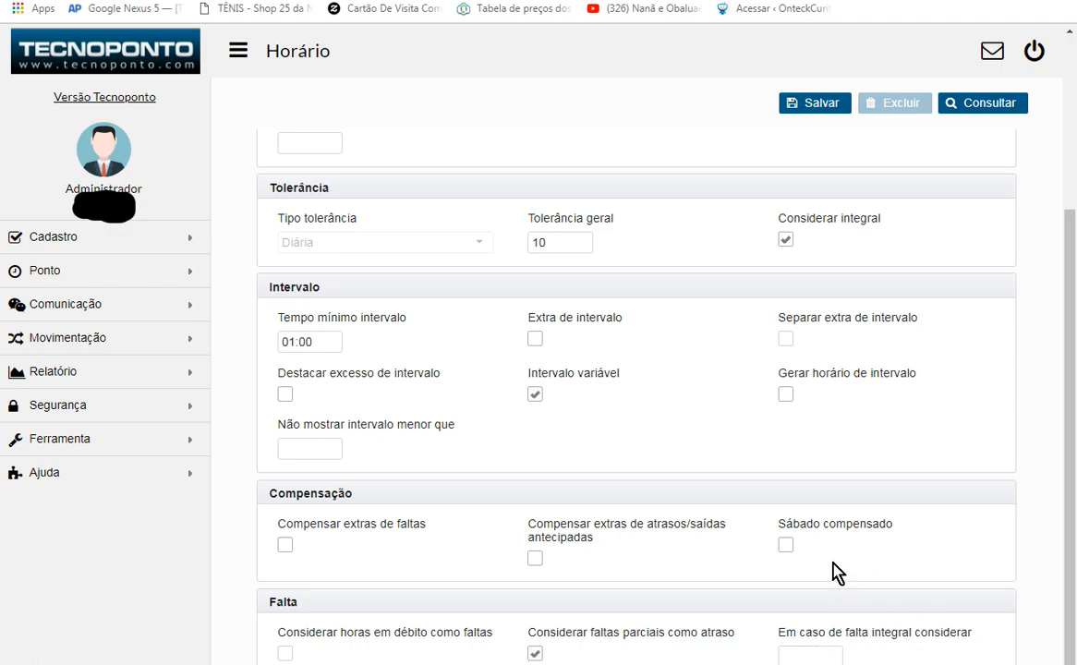
pyautogui.scroll(3, 848, 566)
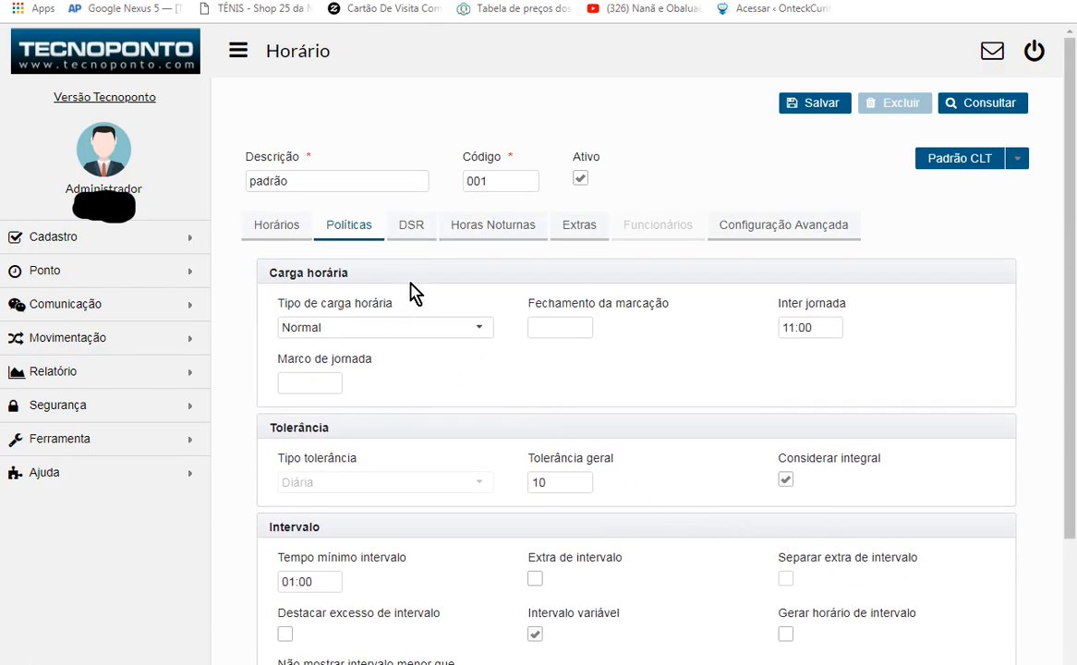
pyautogui.scroll(-3, 416, 268)
pyautogui.scroll(3, 397, 287)
pyautogui.click(412, 227)
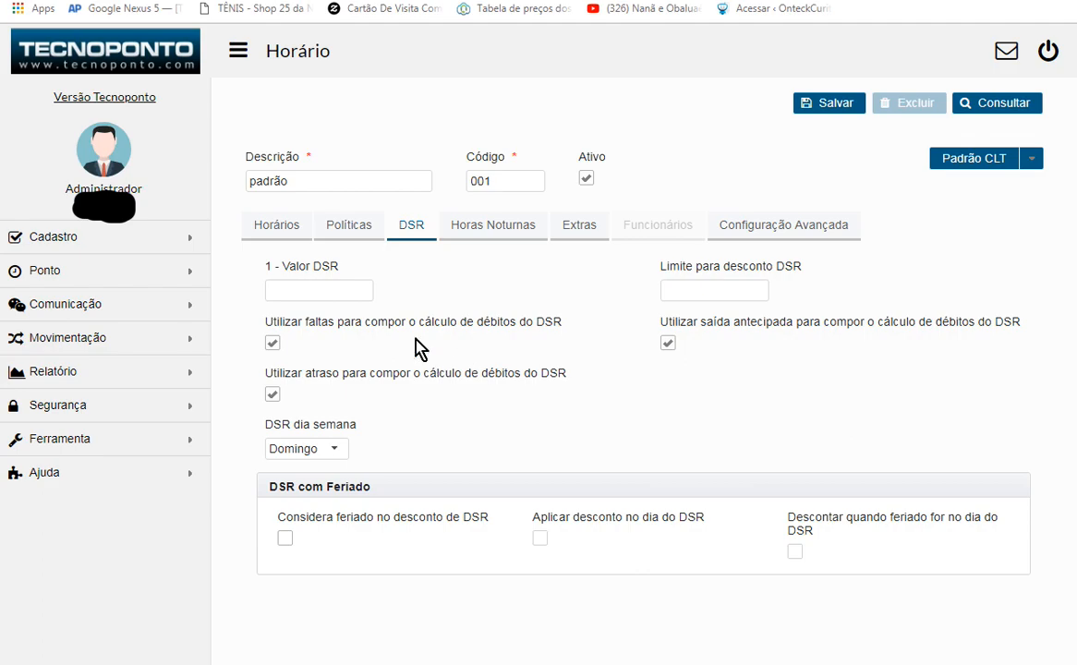
pyautogui.click(272, 291)
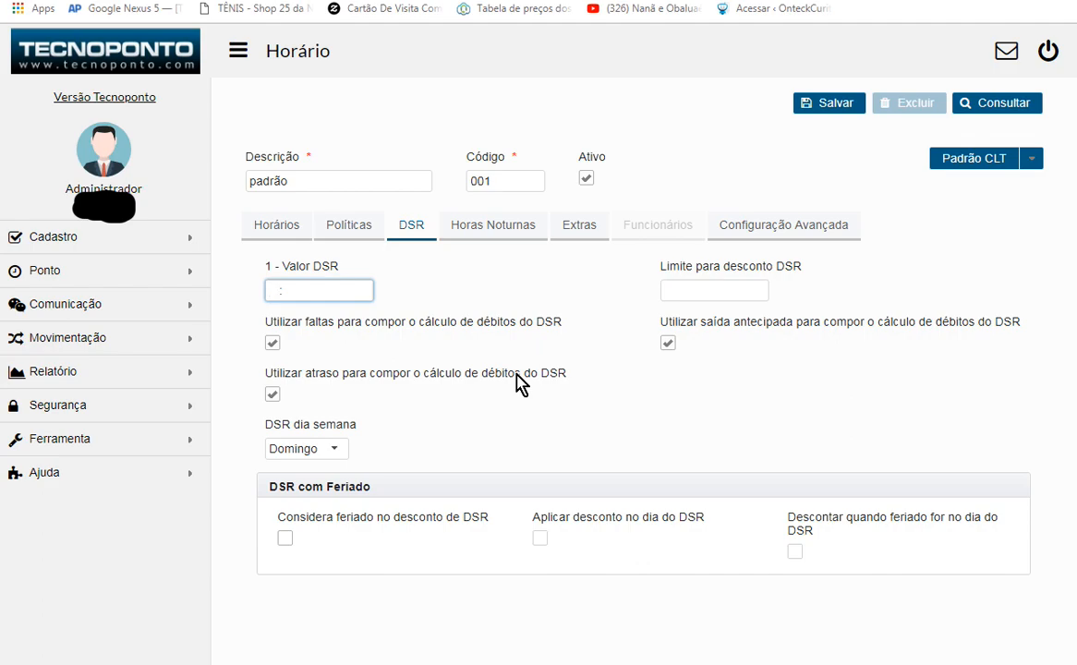
pyautogui.write('007:20')
# - Examine the Limite para desconto DSR field, the DSR dia semana choices and the DSR com Feriado options
pyautogui.click(669, 292)
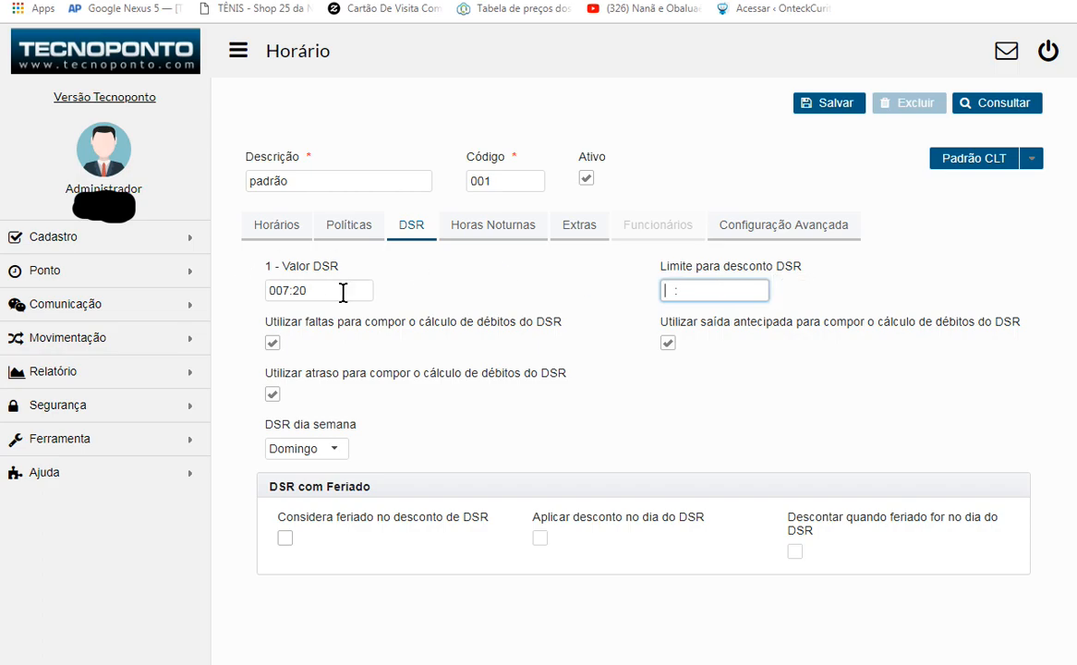
pyautogui.moveTo(663, 286)
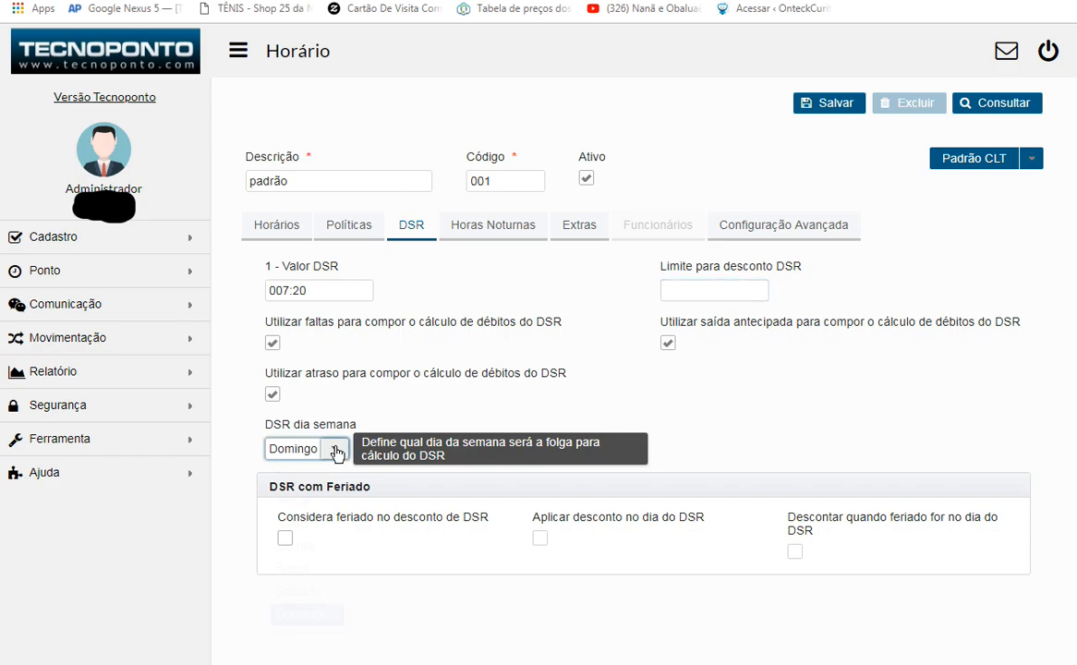
pyautogui.click(337, 450)
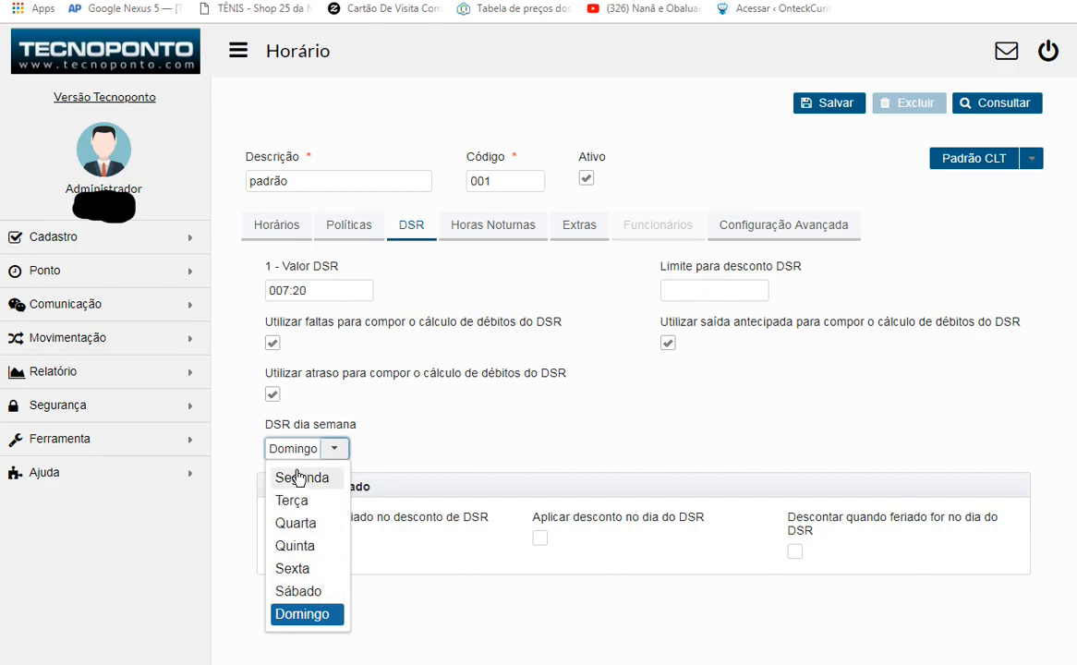
pyautogui.click(466, 417)
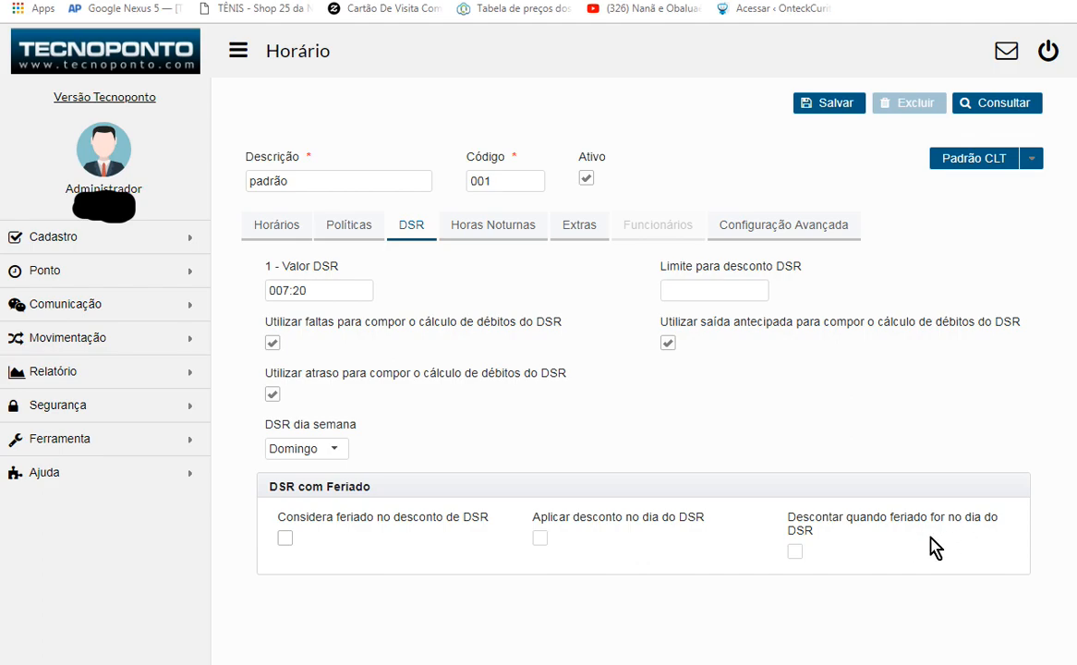
pyautogui.moveTo(798, 554)
# - Review the night-shift start, end and hour-length fields and the Adicional noturno options in the schedule's Horas Noturnas settings
pyautogui.click(470, 228)
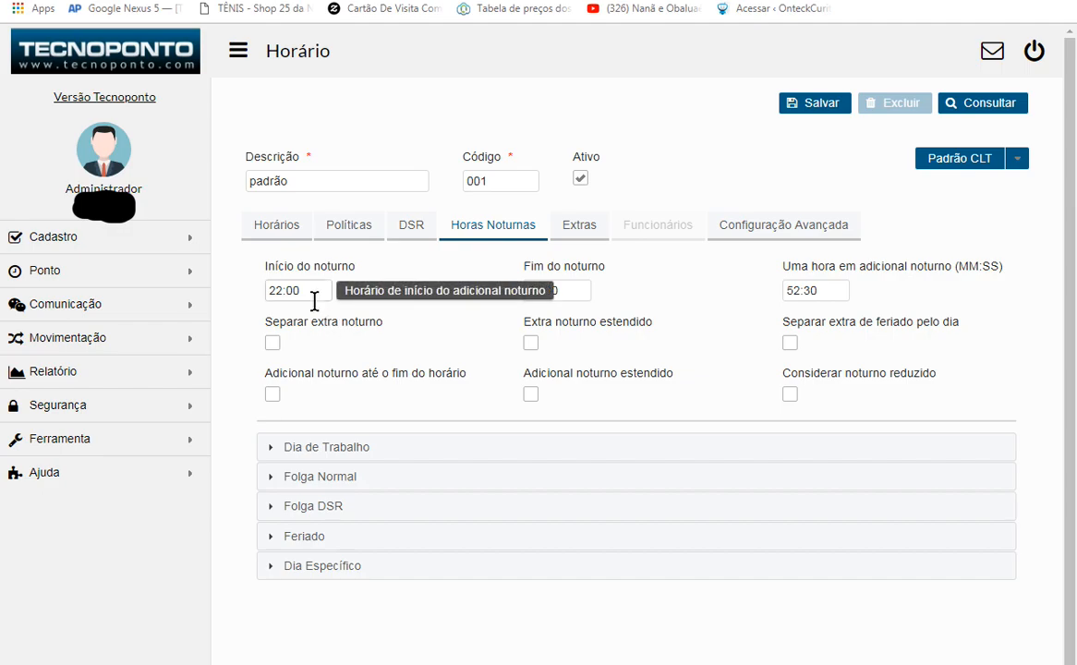
pyautogui.click(575, 287)
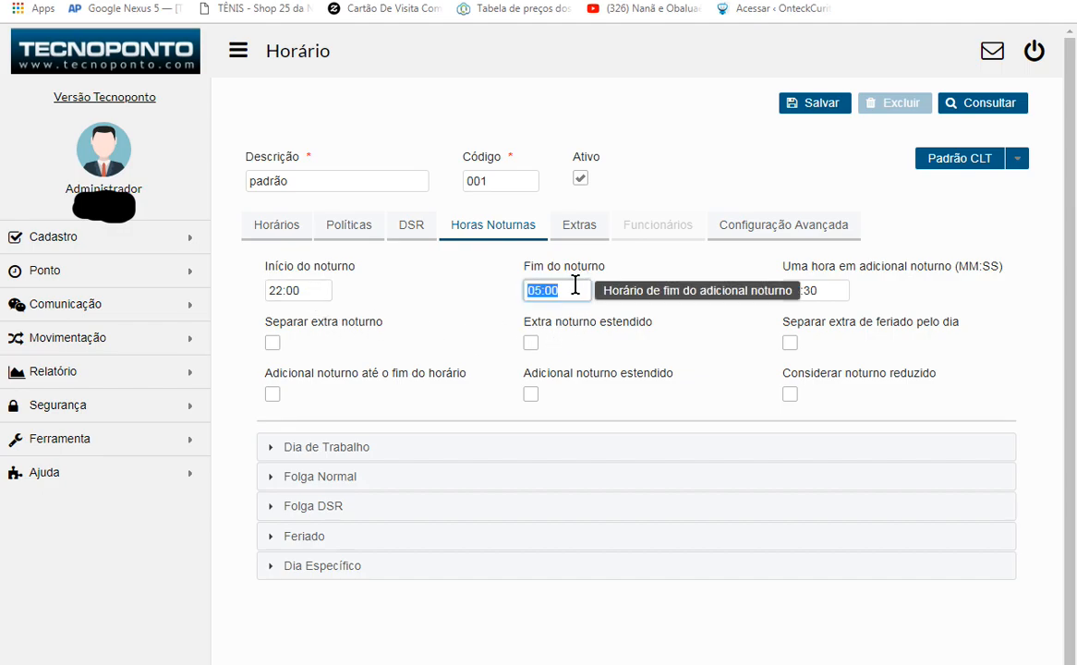
pyautogui.click(830, 290)
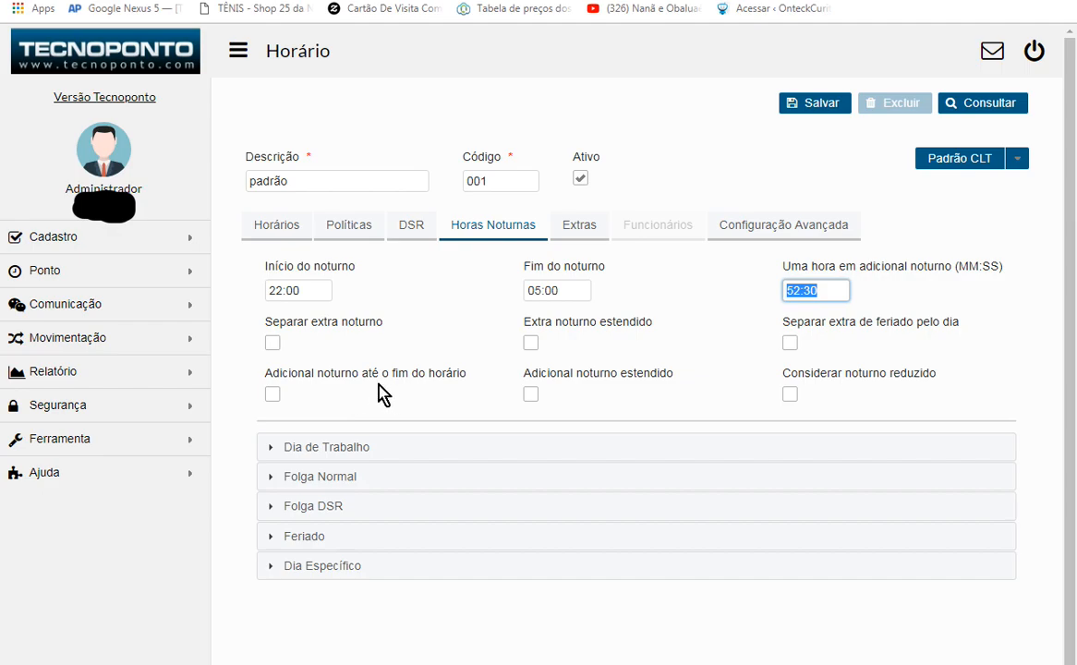
pyautogui.moveTo(341, 381)
pyautogui.moveTo(532, 403)
# - Look through the Dia de Trabalho, Folga Normal and Folga DSR sections of the night-hours settings
pyautogui.click(341, 447)
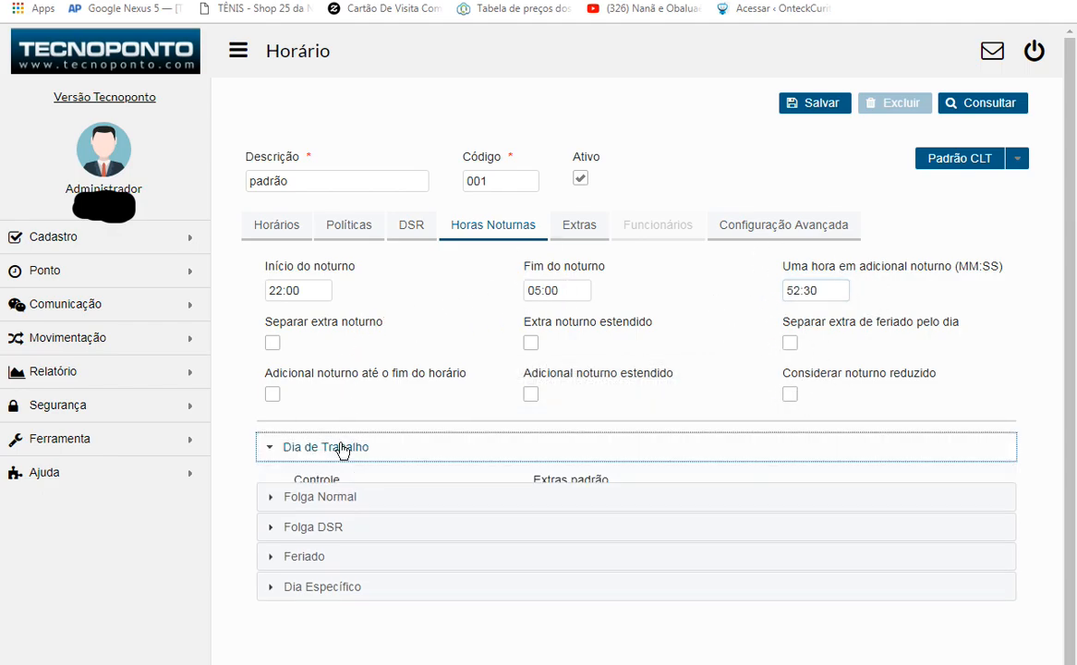
pyautogui.scroll(-1, 348, 451)
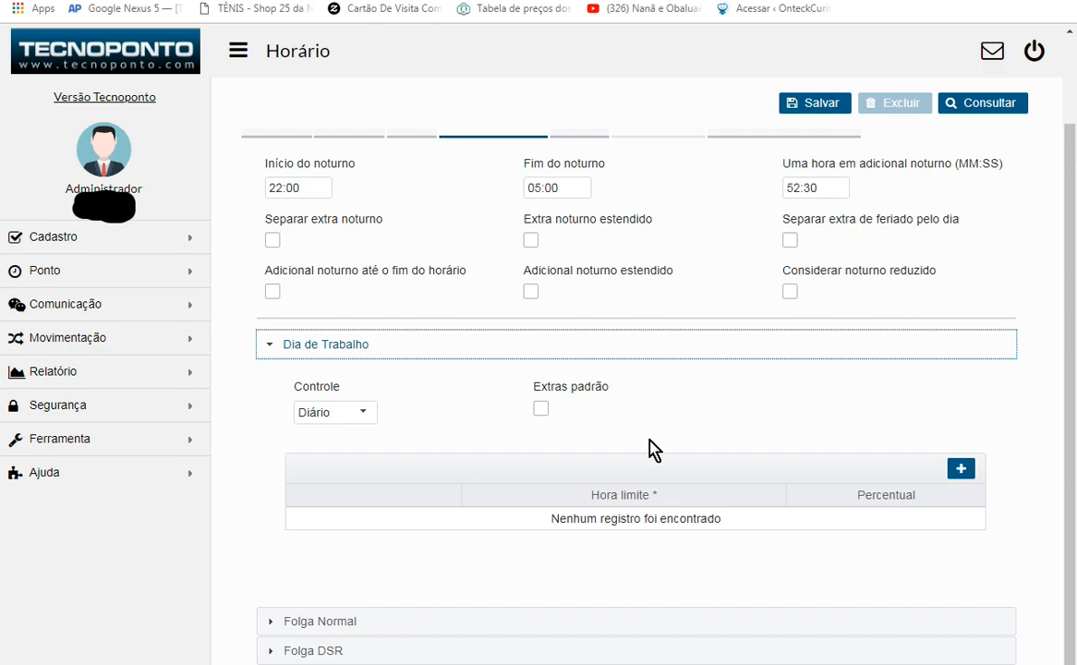
pyautogui.click(379, 621)
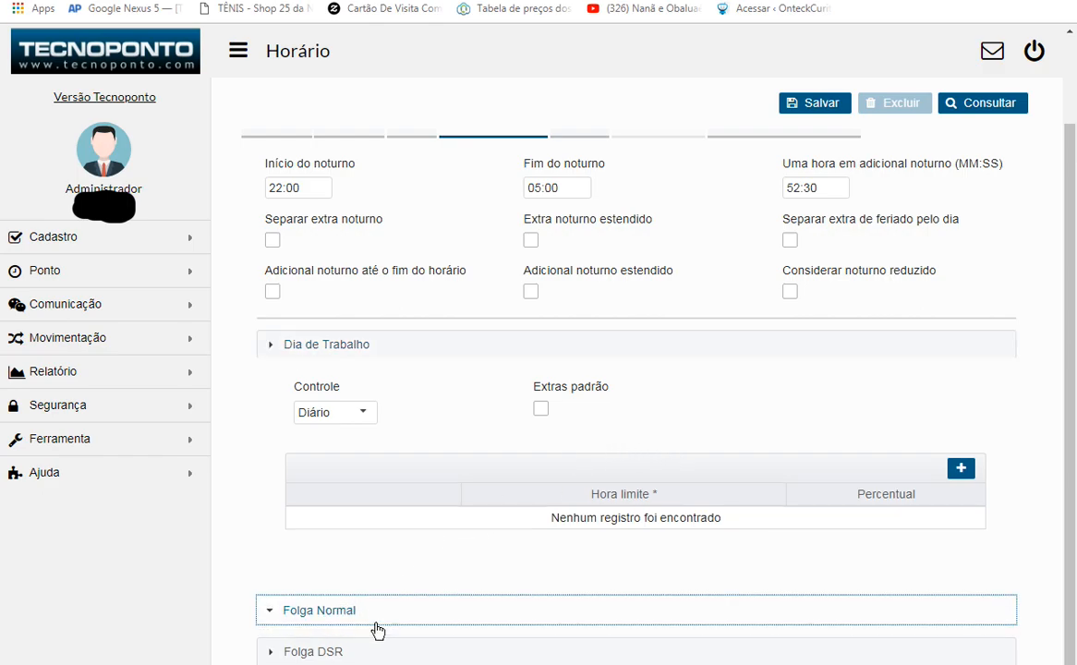
pyautogui.click(376, 650)
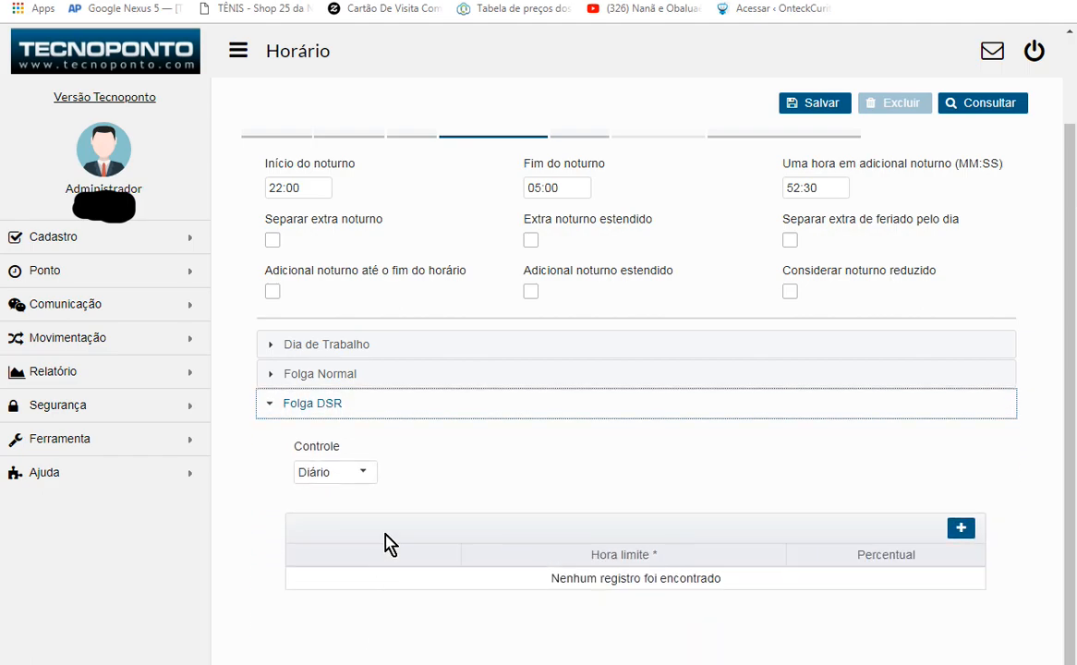
pyautogui.click(374, 408)
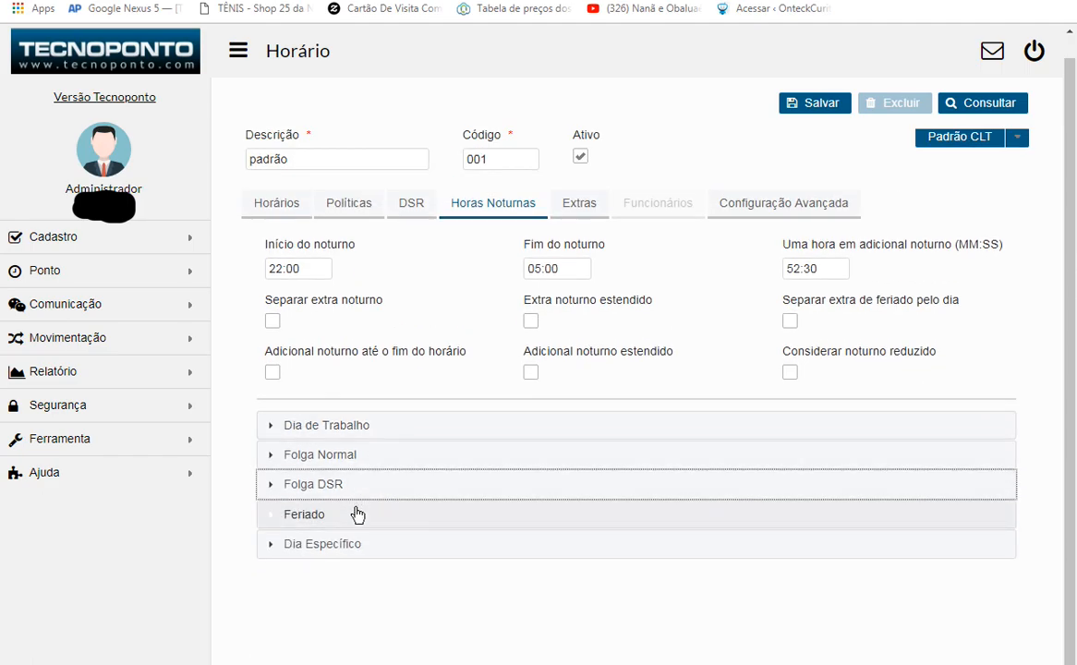
# - Examine the Feriado and Dia Específico sections of the night-hours settings, including the Dia da semana choices
pyautogui.click(356, 514)
pyautogui.click(356, 436)
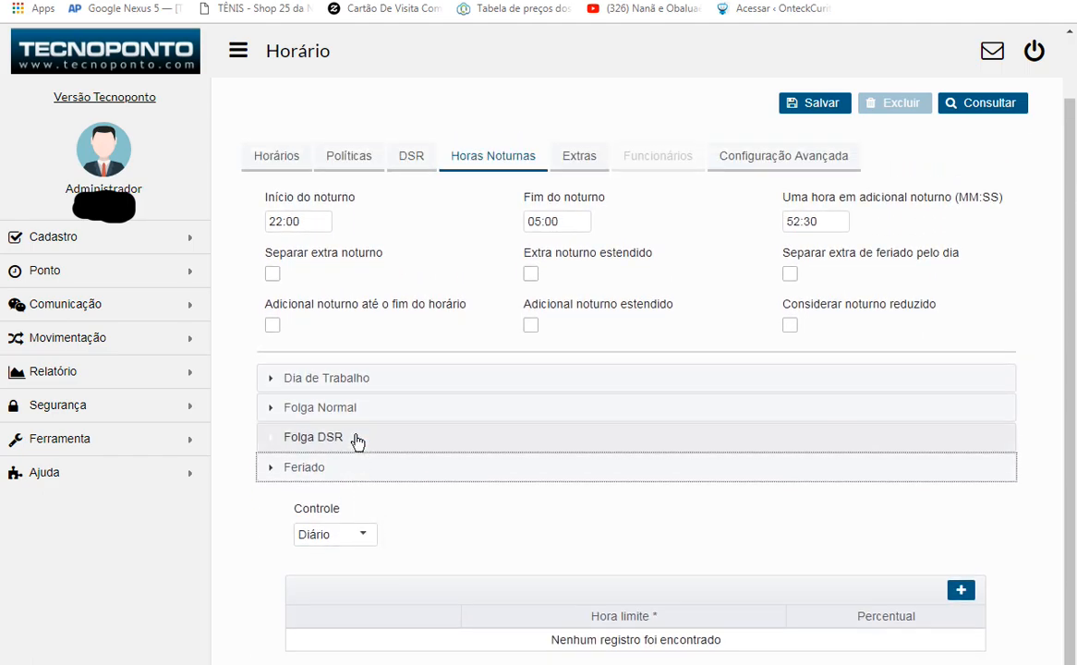
pyautogui.click(358, 545)
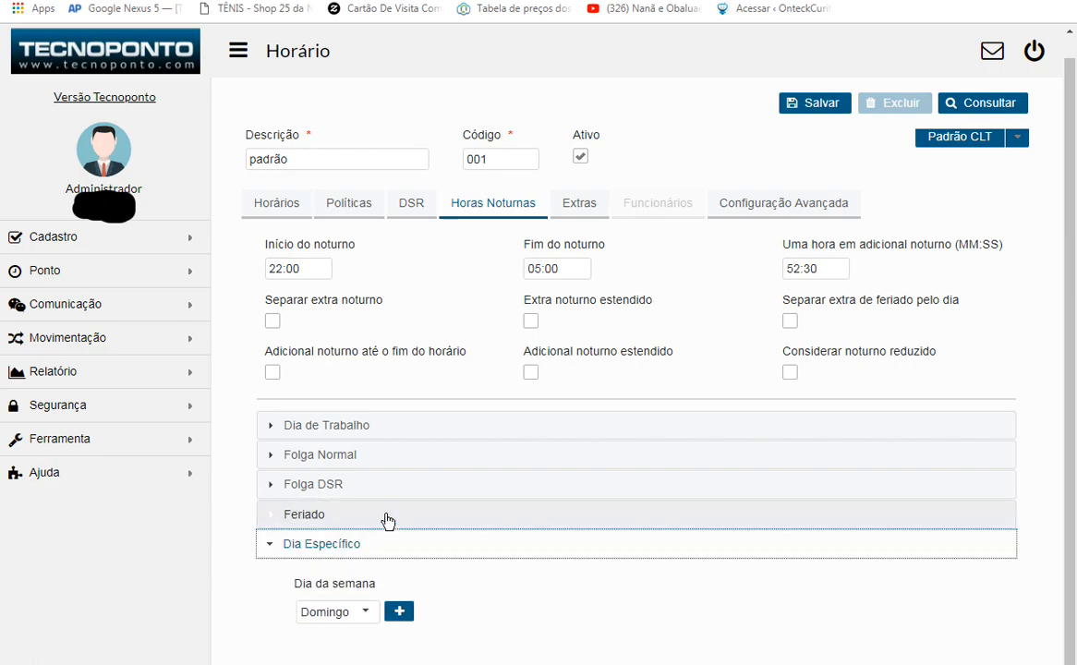
pyautogui.click(360, 613)
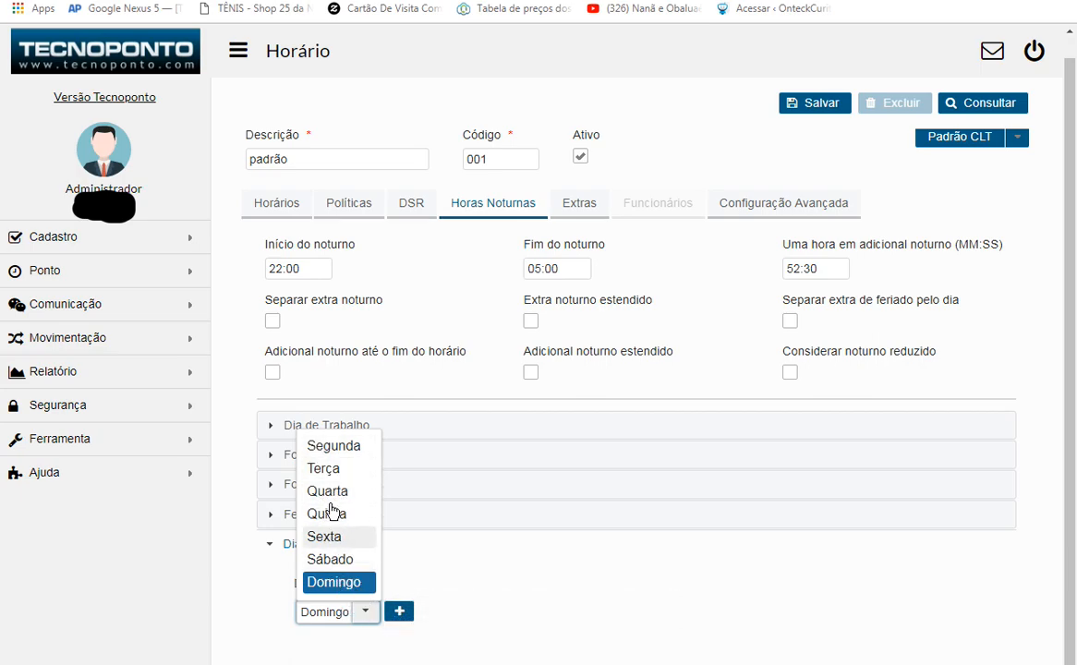
pyautogui.click(702, 347)
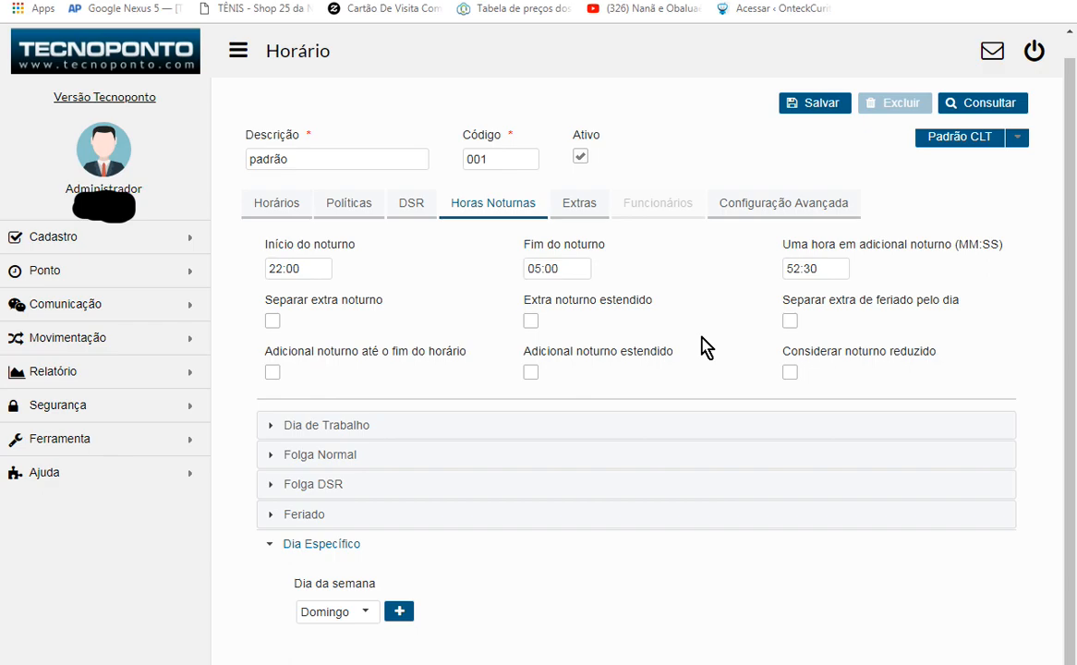
# - Review the Folga Adicional weekday choices in the schedule's Configuração Avançada settings, and return to the weekly Horários table
pyautogui.click(751, 205)
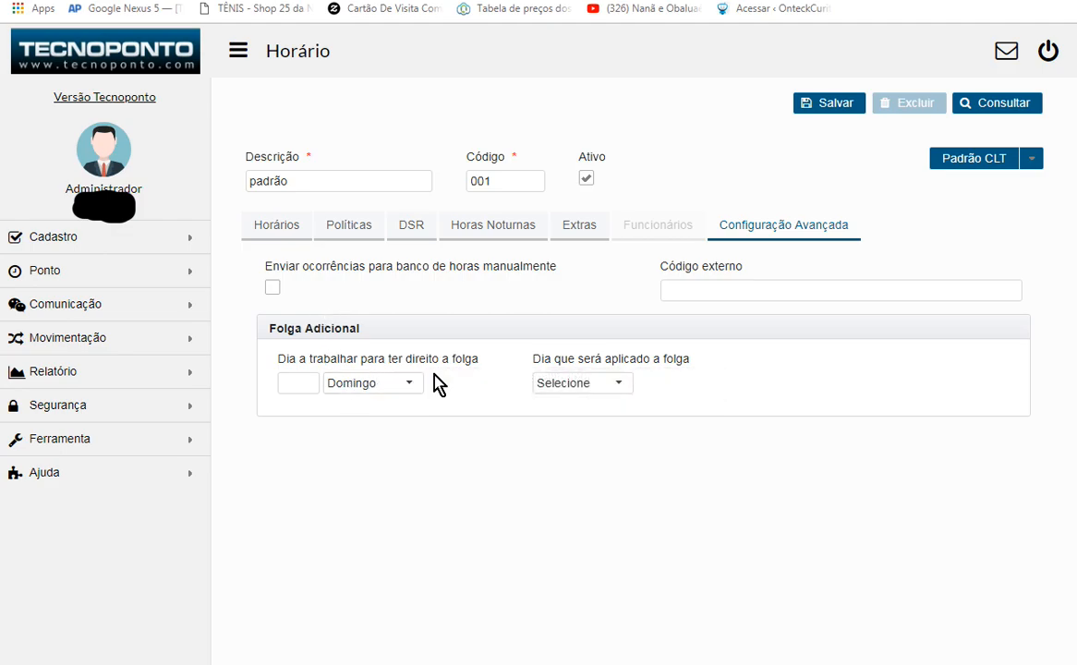
pyautogui.click(409, 384)
pyautogui.click(410, 384)
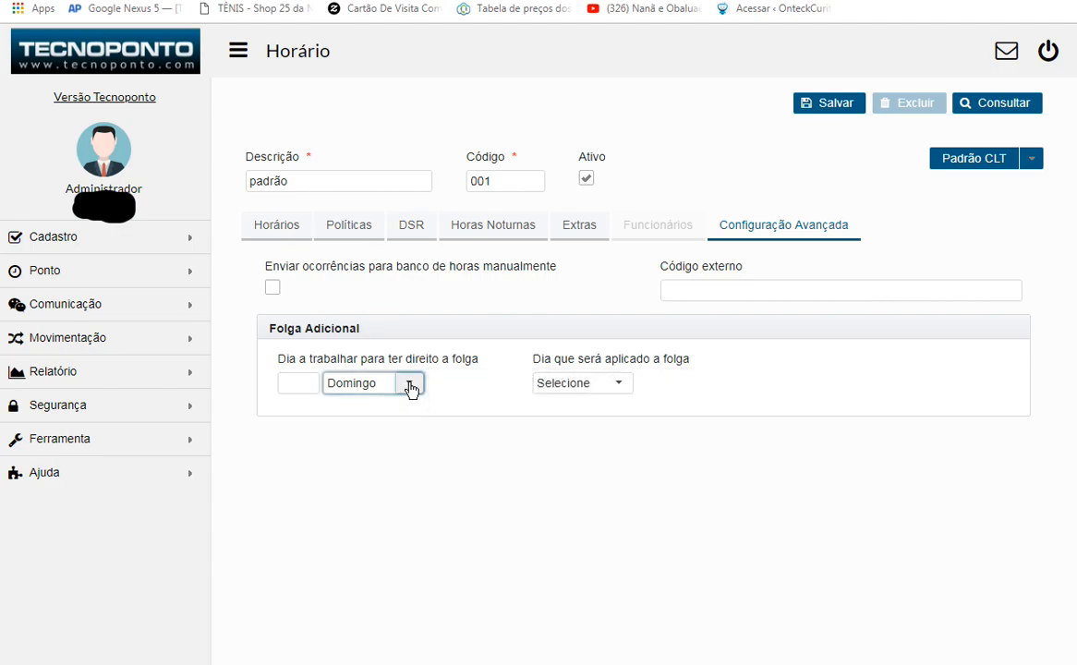
pyautogui.click(409, 384)
pyautogui.click(409, 385)
pyautogui.click(611, 384)
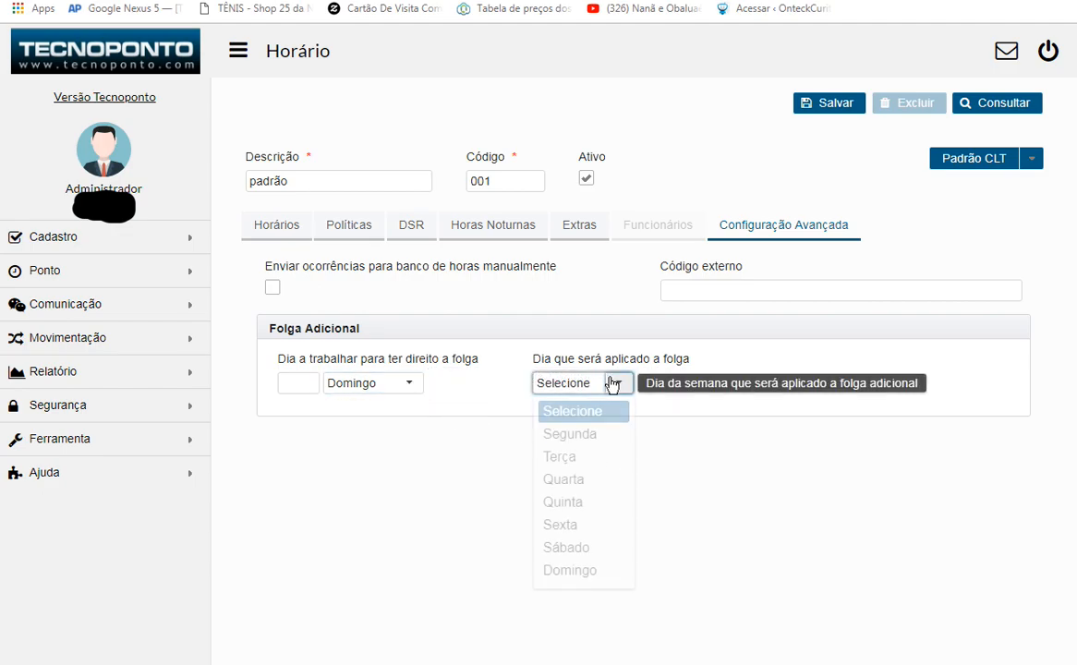
pyautogui.click(611, 385)
pyautogui.click(409, 386)
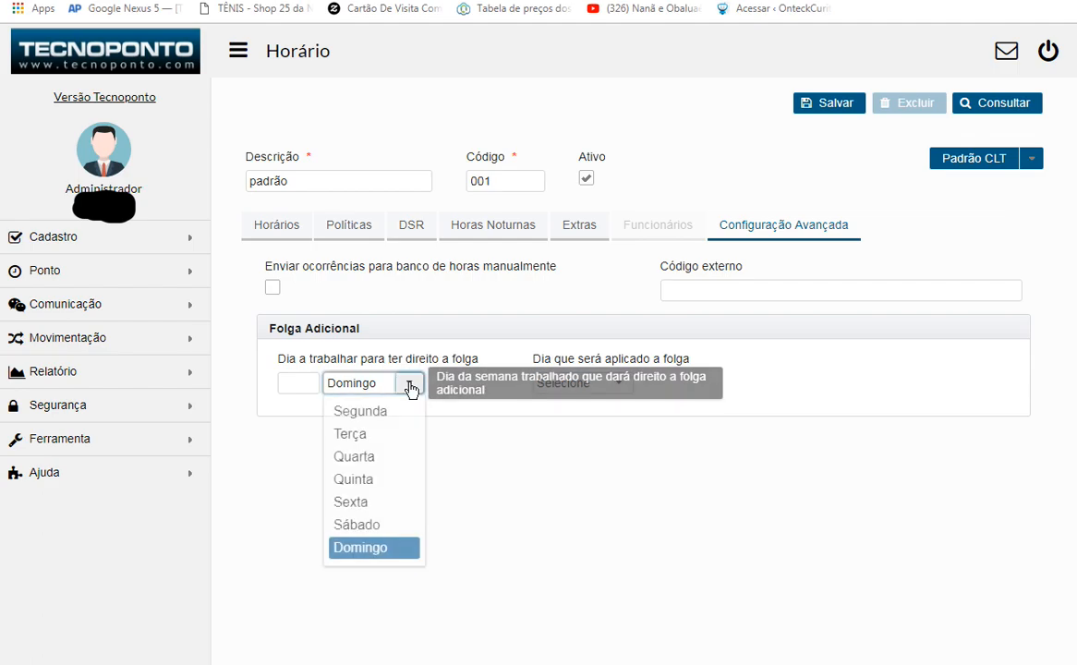
pyautogui.click(407, 386)
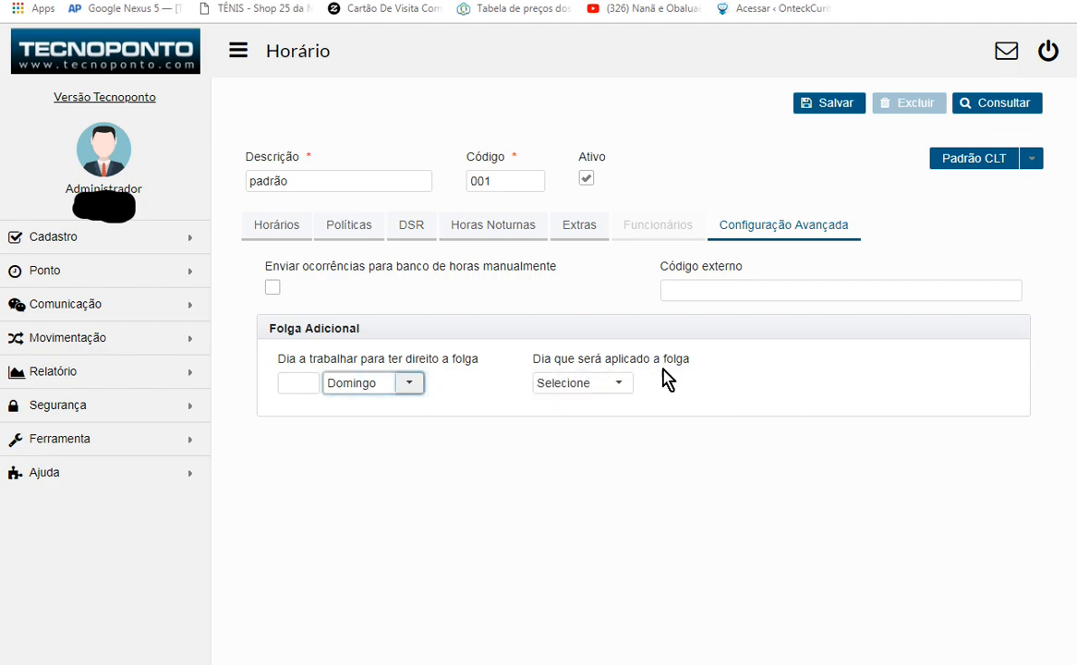
pyautogui.click(617, 384)
pyautogui.click(618, 384)
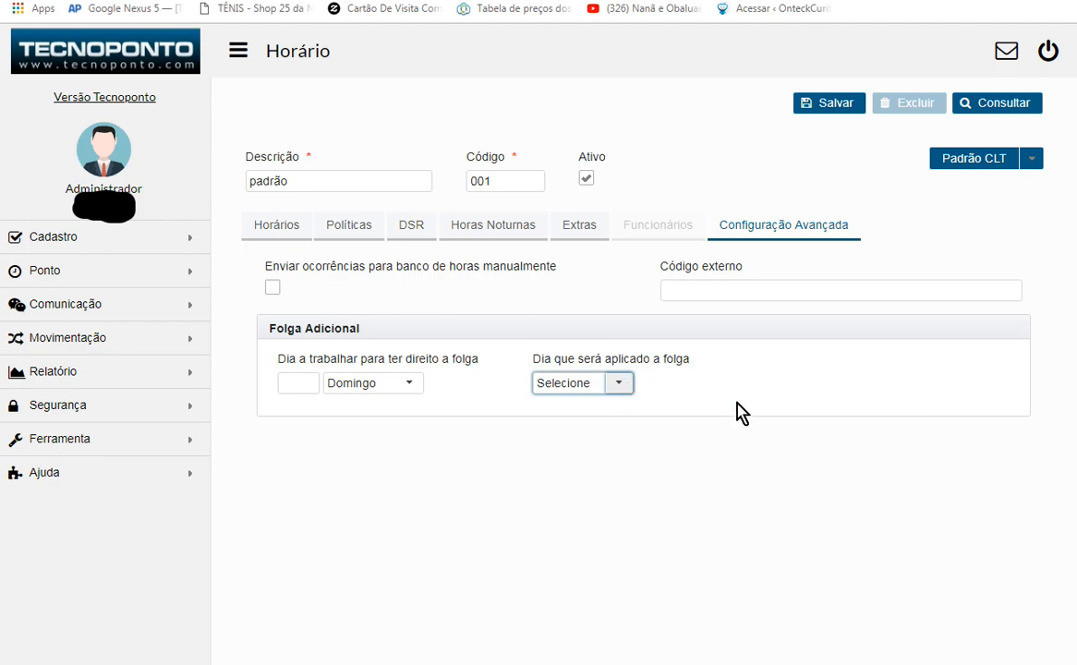
pyautogui.click(288, 226)
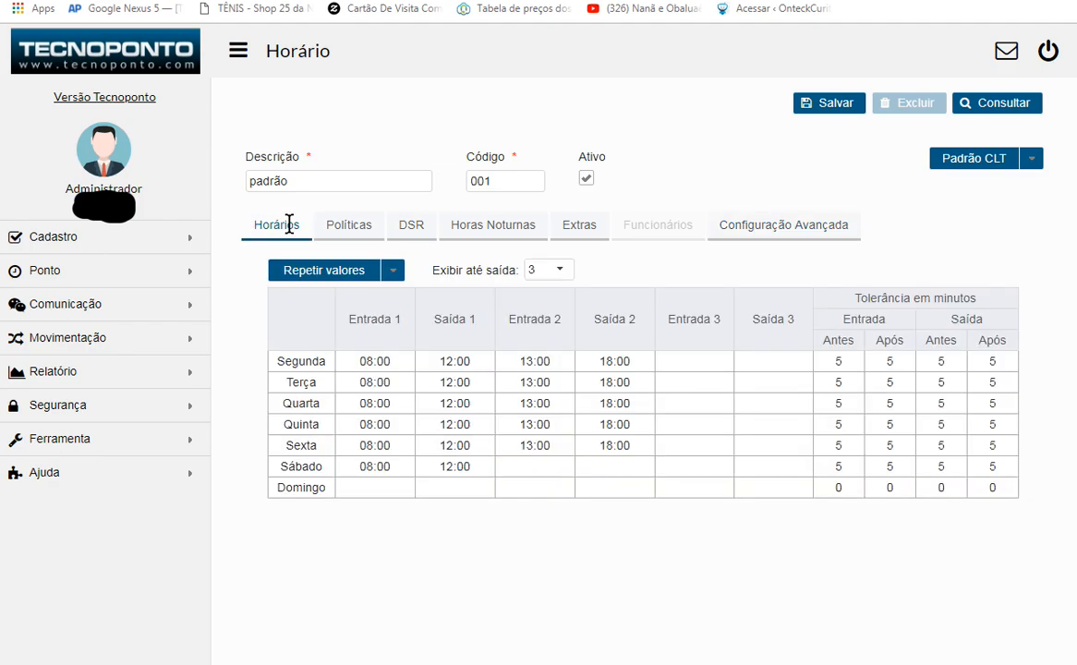